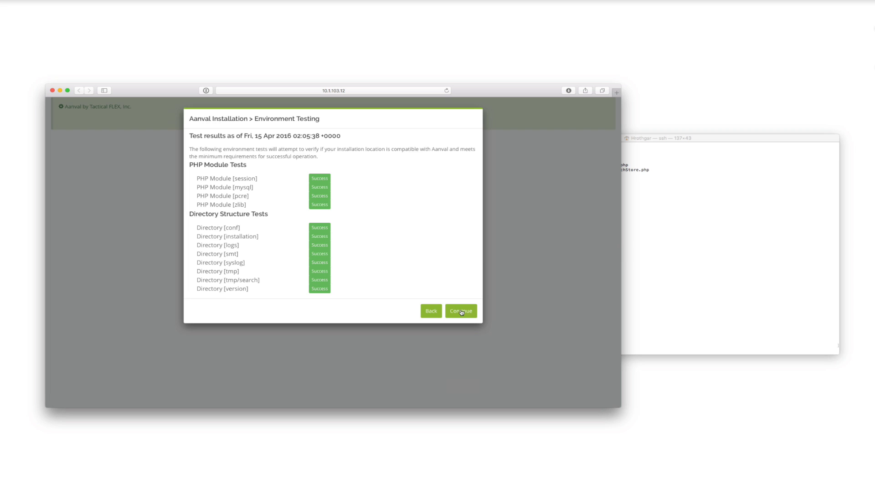
# Continue to the database configuration, set the host to 127.0.0.1, enter the database password and check the settings.
pyautogui.click(461, 311)
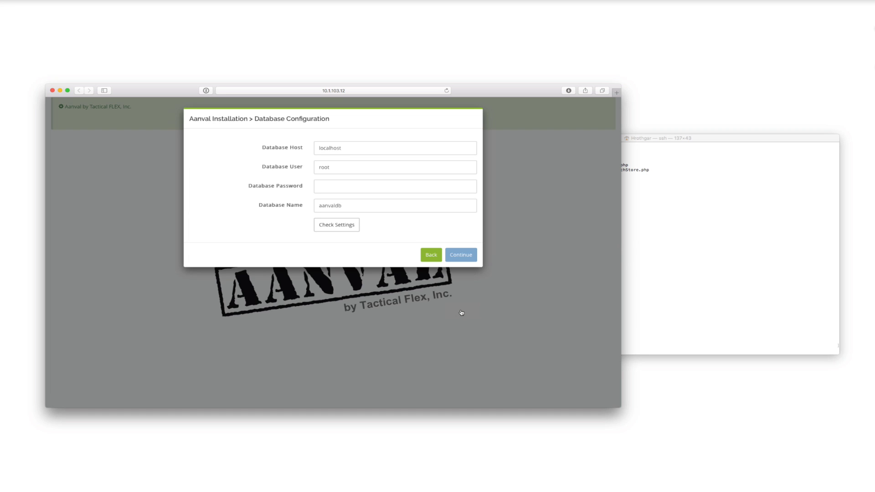
pyautogui.moveTo(350, 147); pyautogui.dragTo(299, 147)
pyautogui.write('12')
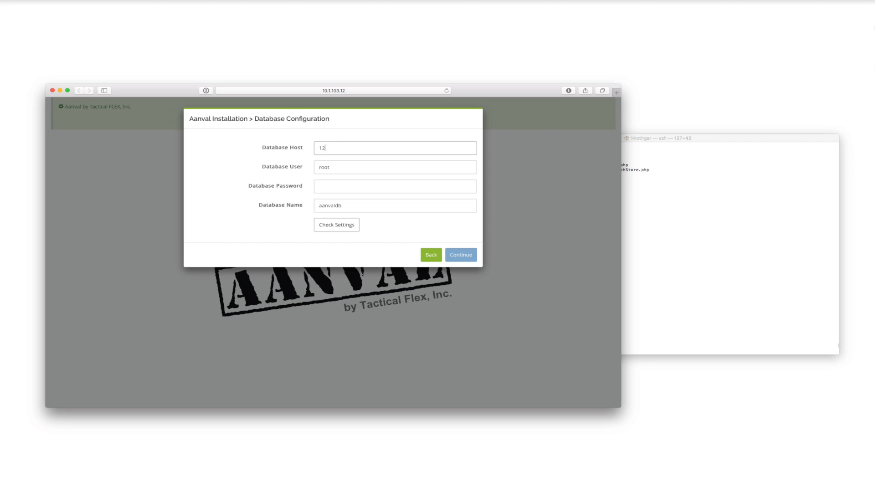
pyautogui.write('7.0.0.1')
pyautogui.click(333, 186)
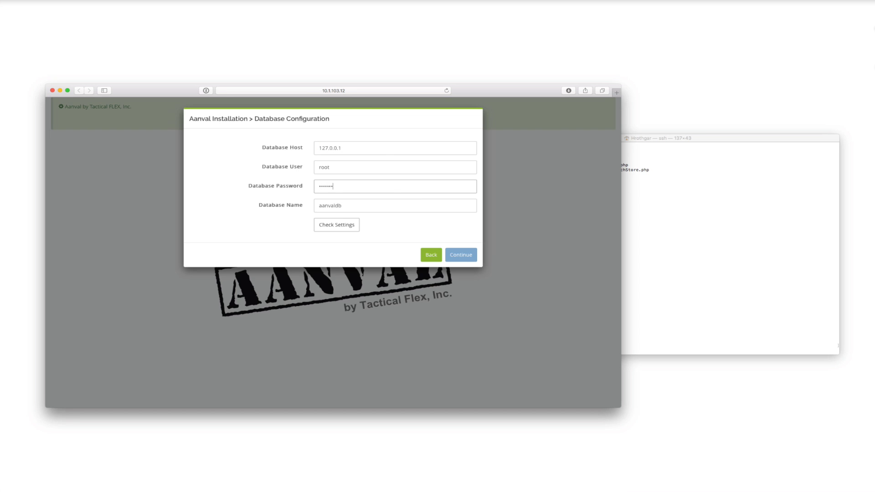
pyautogui.click(335, 226)
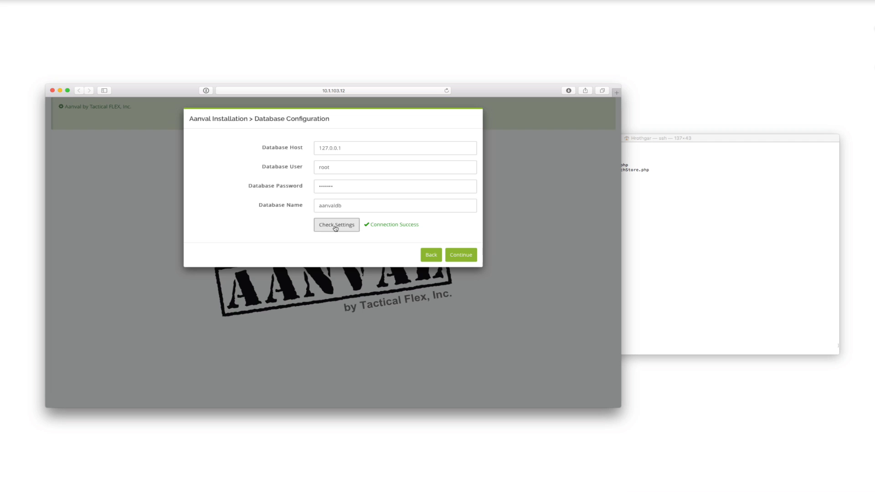
# Deploy the Aanval configuration and database, finish the installation and proceed to the login page.
pyautogui.click(465, 259)
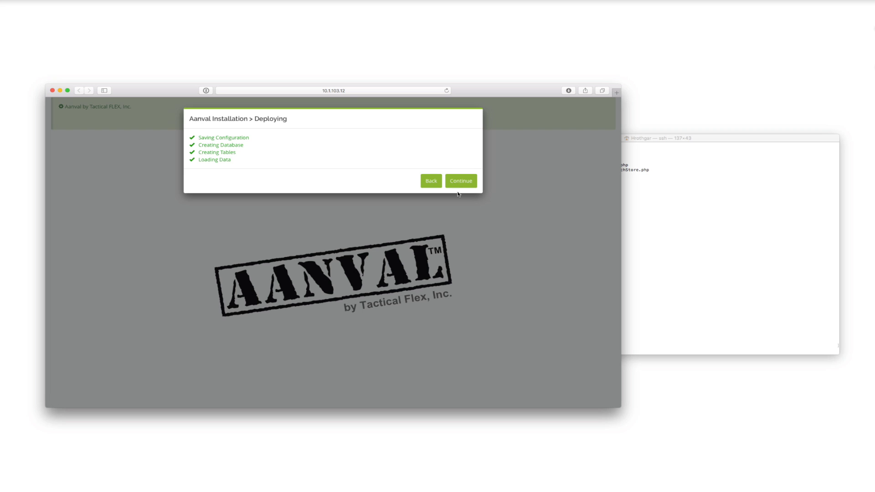
pyautogui.click(459, 183)
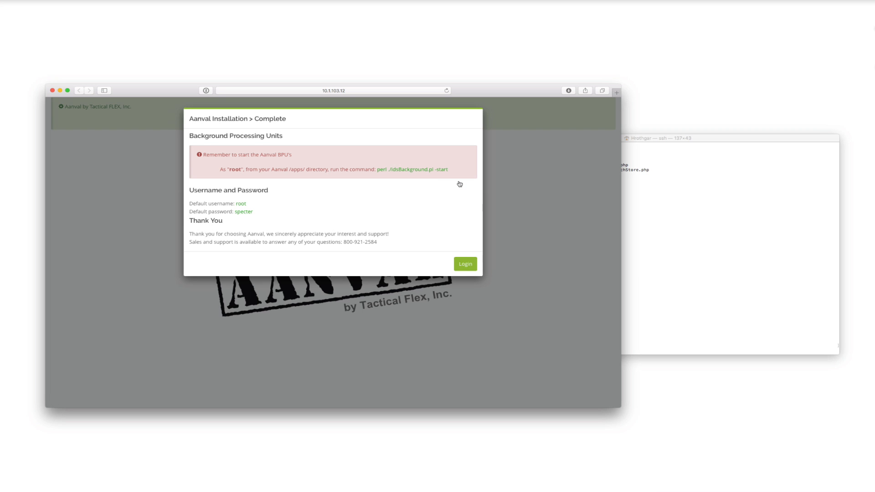
pyautogui.click(465, 265)
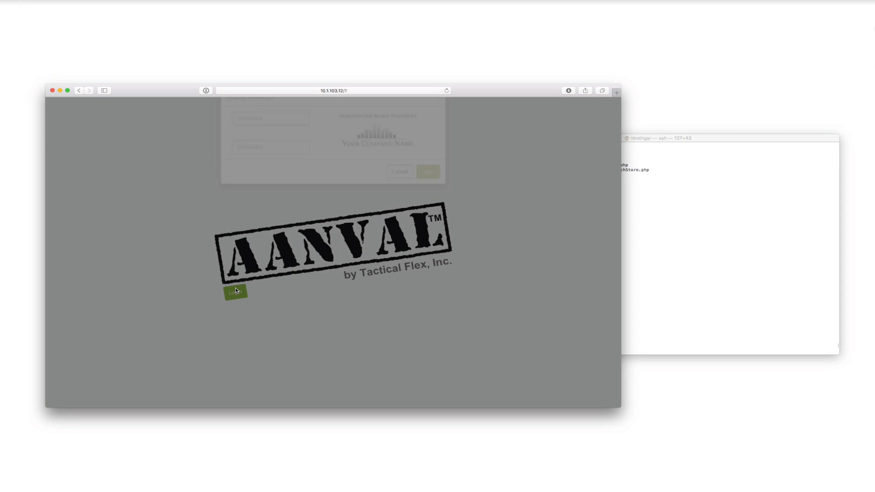
# Log in to the Aanval console as root with the account password and decline saving the login in 1Password.
pyautogui.click(250, 136)
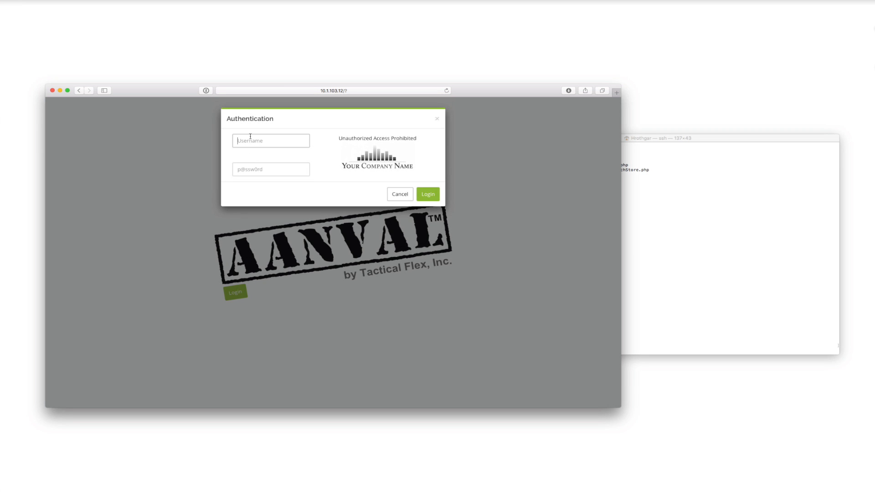
pyautogui.press('Tab')
pyautogui.press('Return')
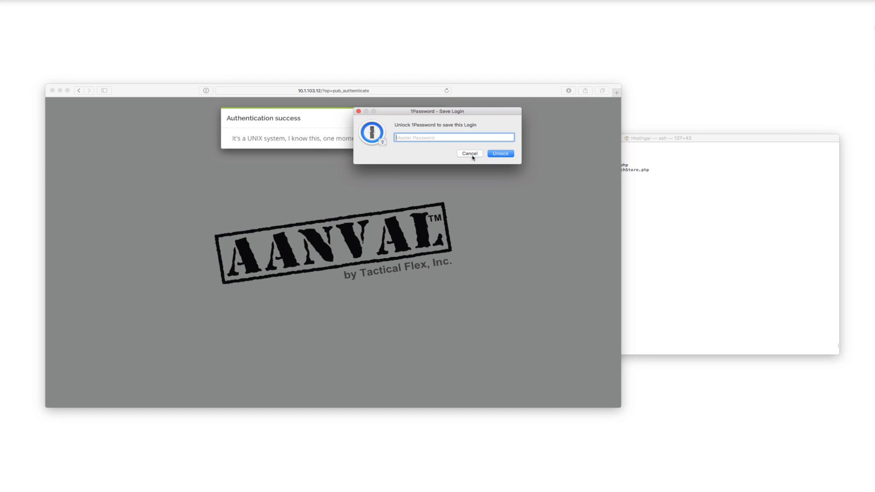
pyautogui.click(469, 154)
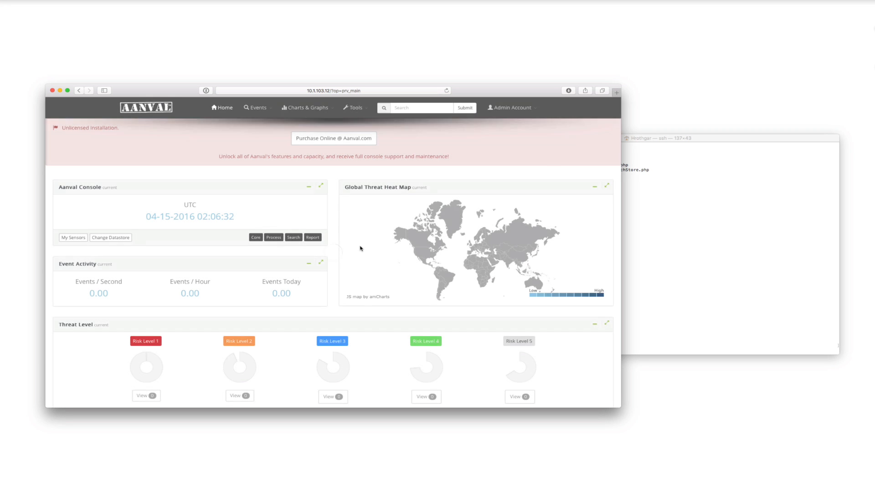
# Switch to the terminal, print the working directory and change into the apps/ directory.
pyautogui.moveTo(512, 92); pyautogui.dragTo(475, 66)
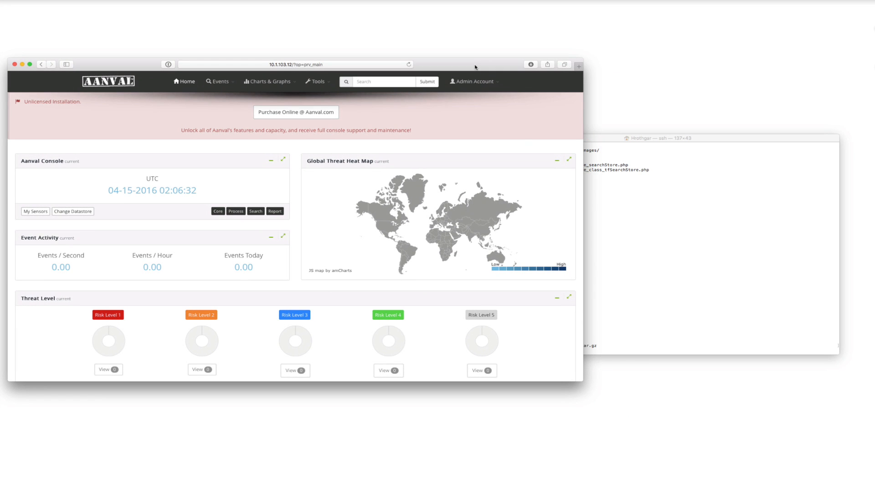
pyautogui.click(664, 195)
pyautogui.moveTo(589, 139); pyautogui.dragTo(565, 175)
pyautogui.write('pwd')
pyautogui.press('Return')
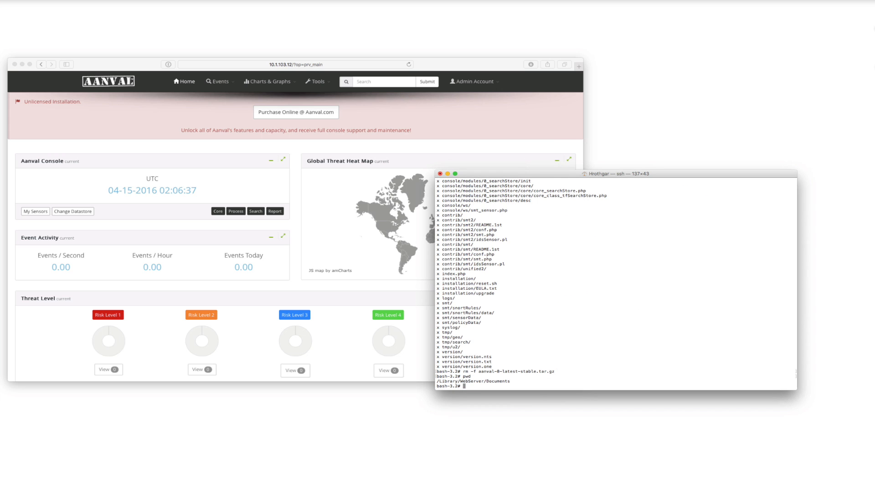
pyautogui.write('cd apps/')
pyautogui.press('Return')
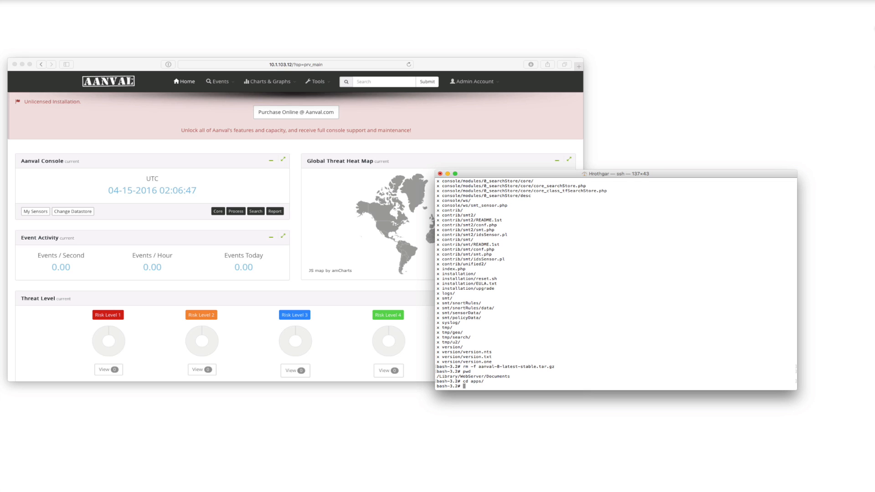
# Start the Aanval background processing units by running ./idsBackground.pl -start.
pyautogui.write('./idsBackground.pl -start')
pyautogui.press('Return')
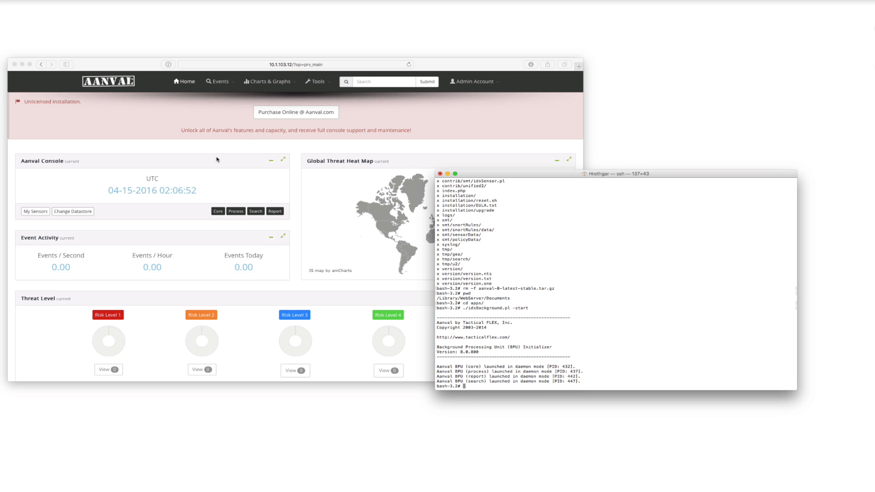
# Reload the Aanval home page in the browser and check the status of the background processing units.
pyautogui.click(259, 142)
pyautogui.click(190, 83)
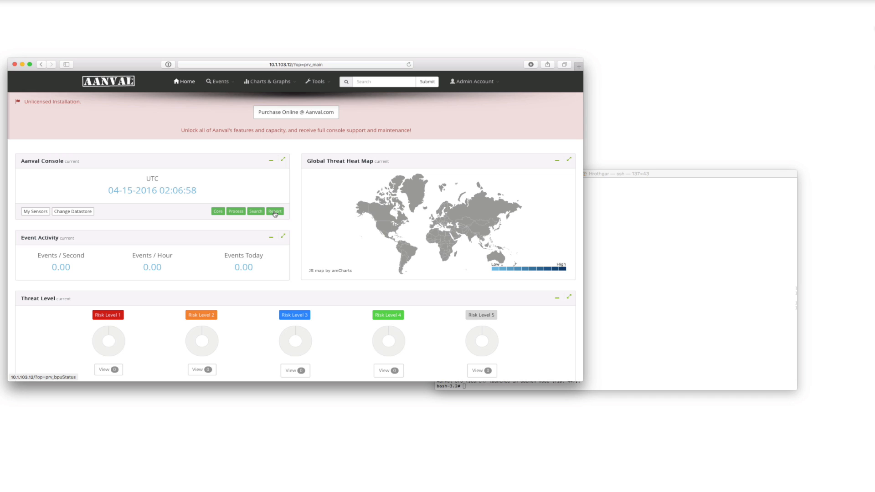
pyautogui.moveTo(275, 213)
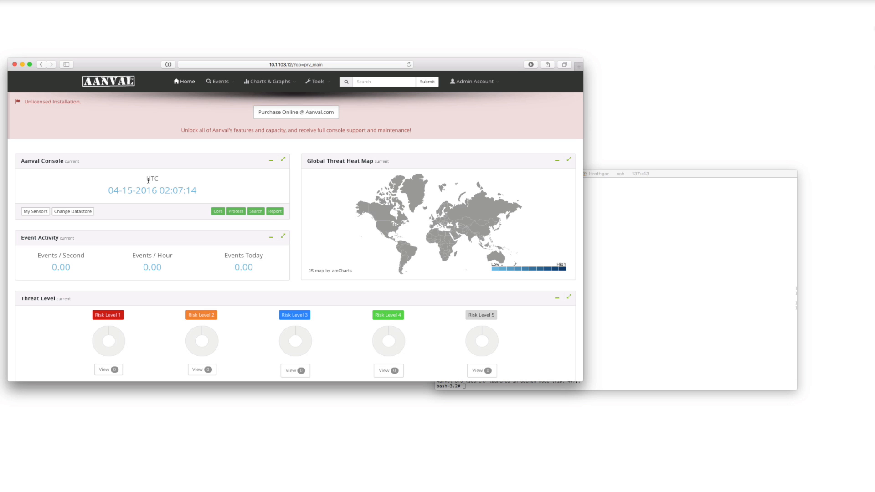
# Return to the terminal, open /etc/php.ini in vi and search for "timezone".
pyautogui.click(678, 256)
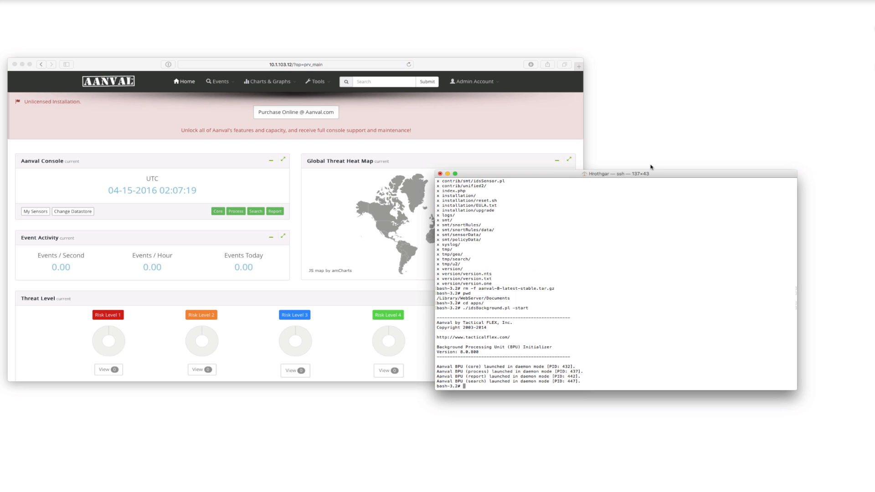
pyautogui.moveTo(655, 174); pyautogui.dragTo(603, 169)
pyautogui.write('vi /etc/php.ini')
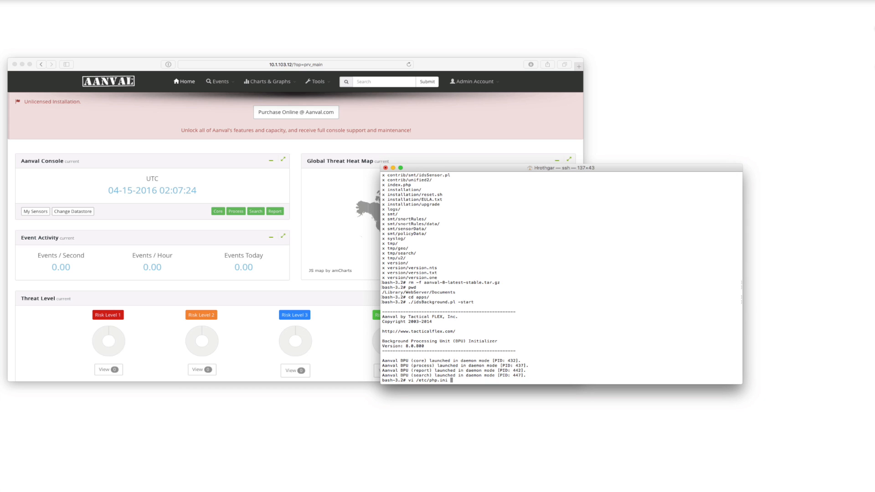
pyautogui.press('Return')
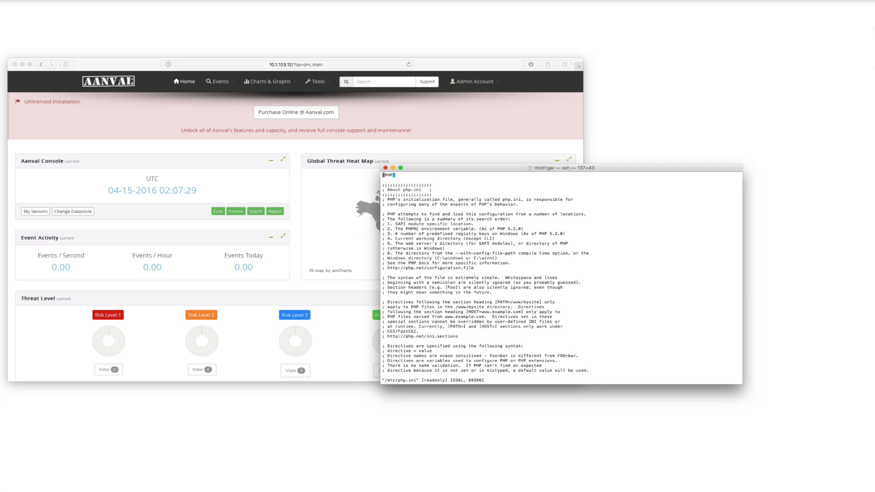
pyautogui.write('/timezone')
pyautogui.press('Return')
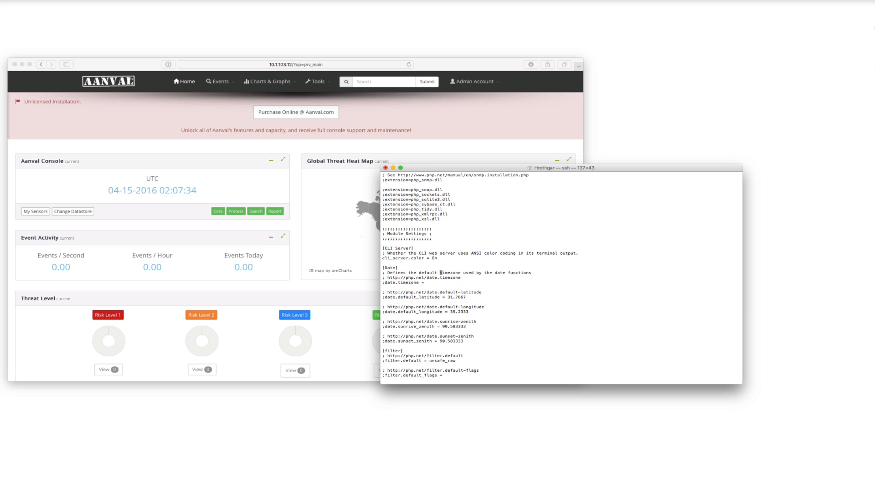
# Uncomment the date.timezone line in the [Date] section and place the cursor after its equals sign for editing.
pyautogui.press('Down')
pyautogui.press('Down')
pyautogui.press('Left')
pyautogui.press('Left')
pyautogui.press('Left')
pyautogui.press('Left')
pyautogui.press('Left')
pyautogui.press('Left')
pyautogui.press('Left')
pyautogui.press('Left')
pyautogui.press('Left')
pyautogui.press('Left')
pyautogui.press('Left')
pyautogui.press('Left')
pyautogui.press('Left')
pyautogui.press('Left')
pyautogui.press('i')
pyautogui.press('BackSpace')
pyautogui.press('Right')
pyautogui.press('Right')
pyautogui.press('Right')
pyautogui.press('Right')
pyautogui.press('Right')
pyautogui.press('Right')
pyautogui.press('Right')
pyautogui.press('Right')
pyautogui.press('Right')
pyautogui.press('Right')
pyautogui.press('Right')
pyautogui.press('Right')
pyautogui.press('Right')
pyautogui.press('Right')
pyautogui.press('Right')
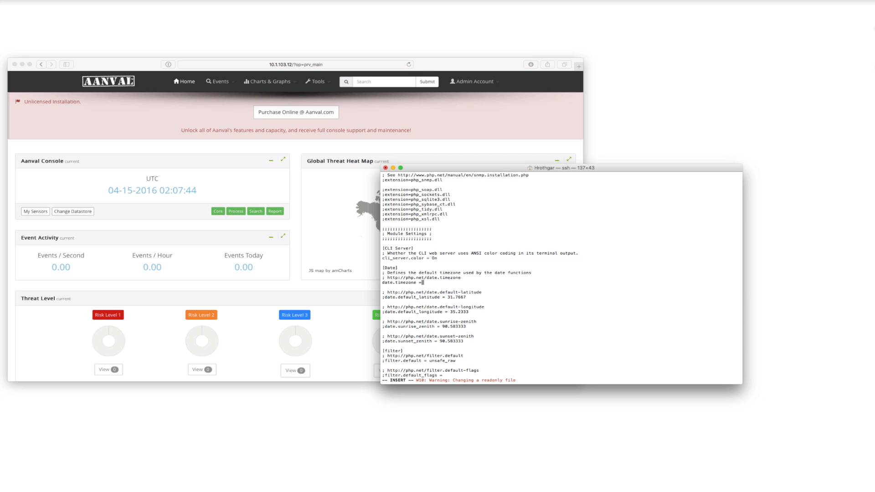
# Set date.timezone to America/Boise, then save php.ini and quit vi.
pyautogui.write('America/Boise')
pyautogui.press('Escape')
pyautogui.write(':wq')
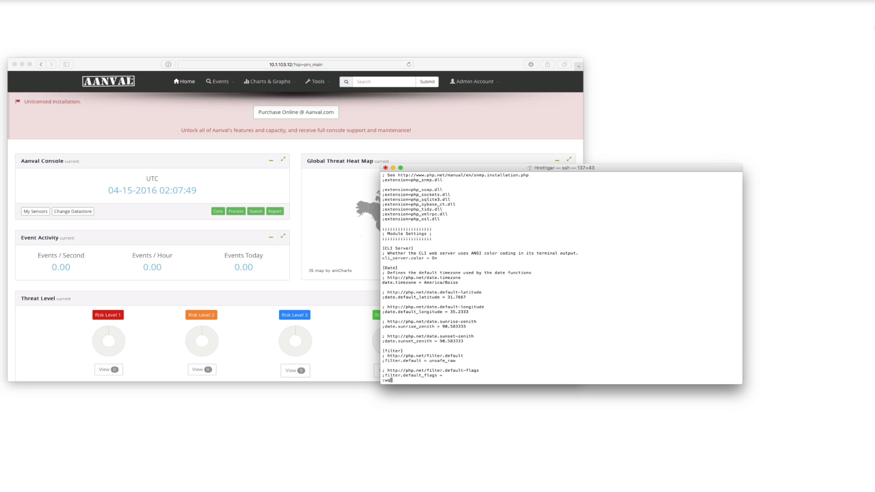
pyautogui.press('Return')
# Restart the Apache web server with apachectl restart.
pyautogui.write('ap')
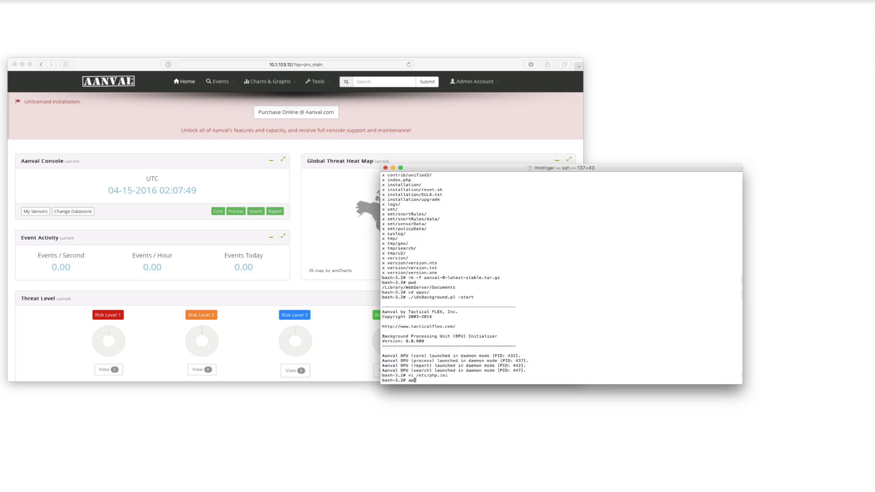
pyautogui.write('achectl restart')
pyautogui.press('Return')
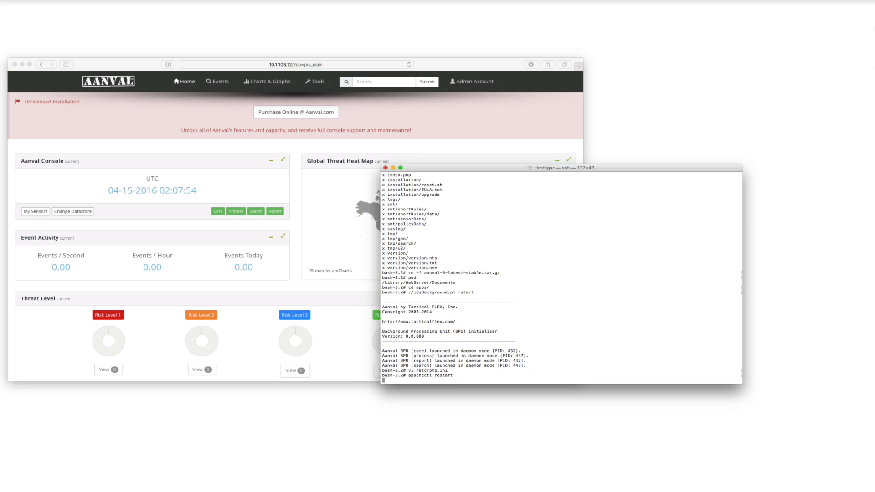
# Reload the Aanval home page in the browser to check the console's time zone, and move the terminal window aside.
pyautogui.click(242, 153)
pyautogui.click(185, 82)
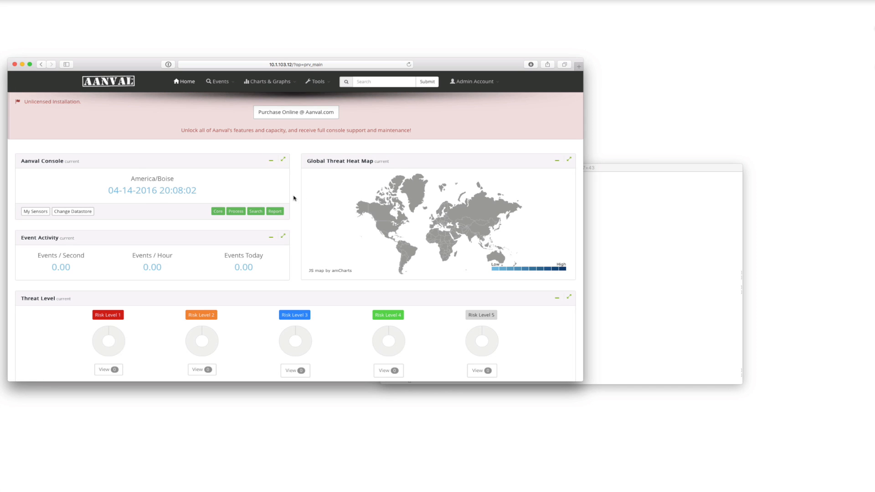
pyautogui.moveTo(634, 171); pyautogui.dragTo(718, 200)
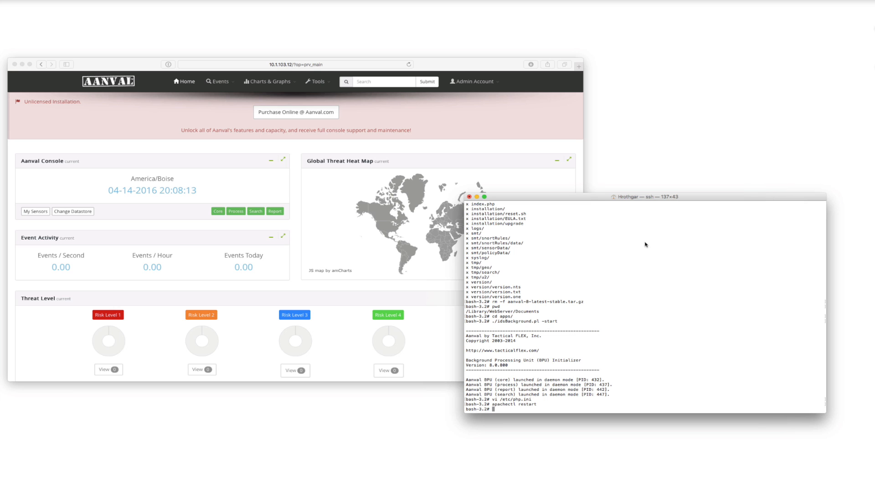
# Open Aanval's console configuration and go to the Unified2 module's sensor configuration.
pyautogui.click(490, 111)
pyautogui.click(476, 82)
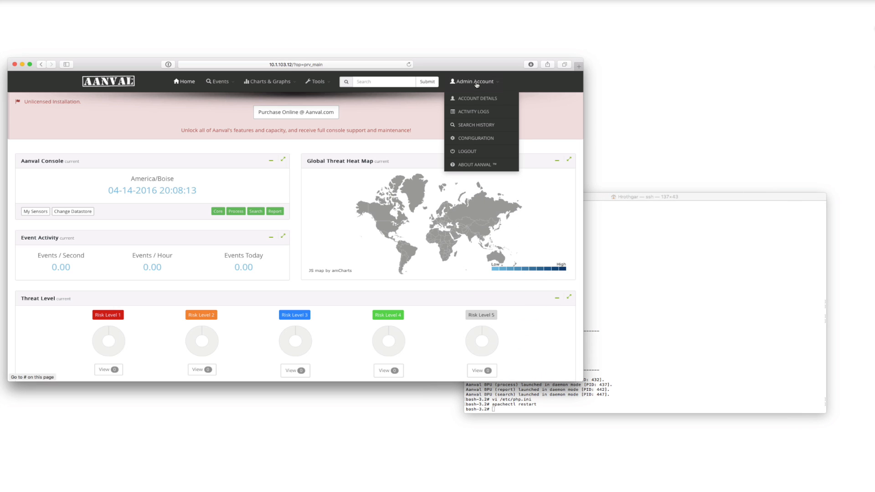
pyautogui.click(475, 139)
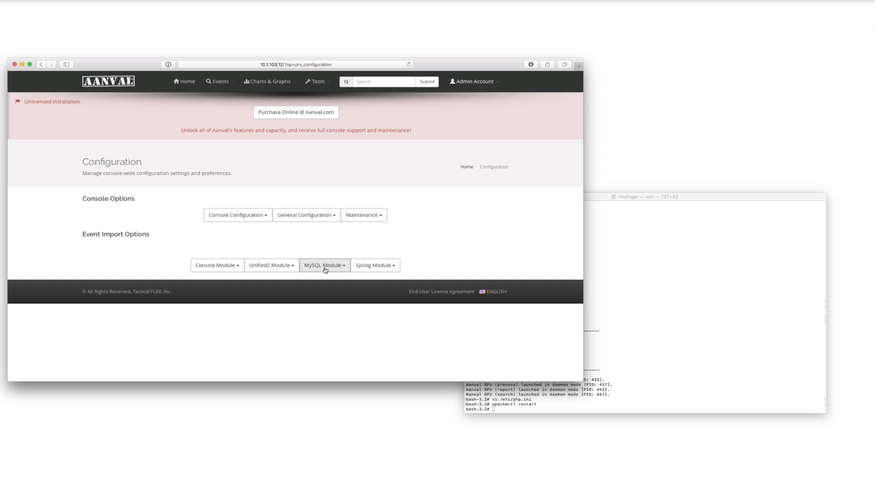
pyautogui.click(271, 267)
pyautogui.click(268, 280)
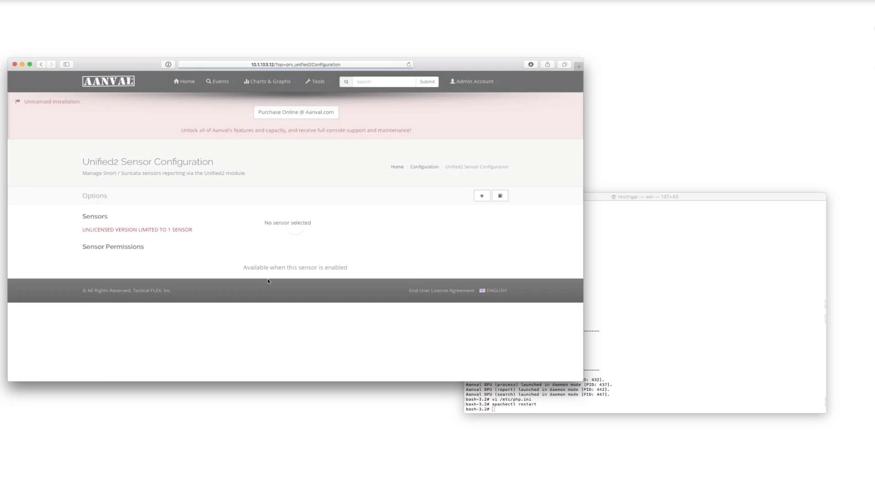
# Add a new Unified2 sensor, enable it and name it Snort.
pyautogui.click(480, 196)
pyautogui.click(373, 230)
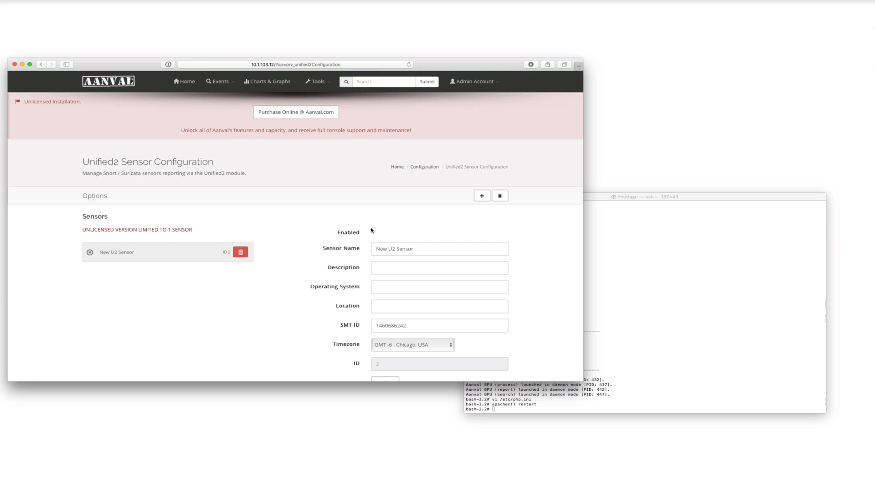
pyautogui.click(354, 250)
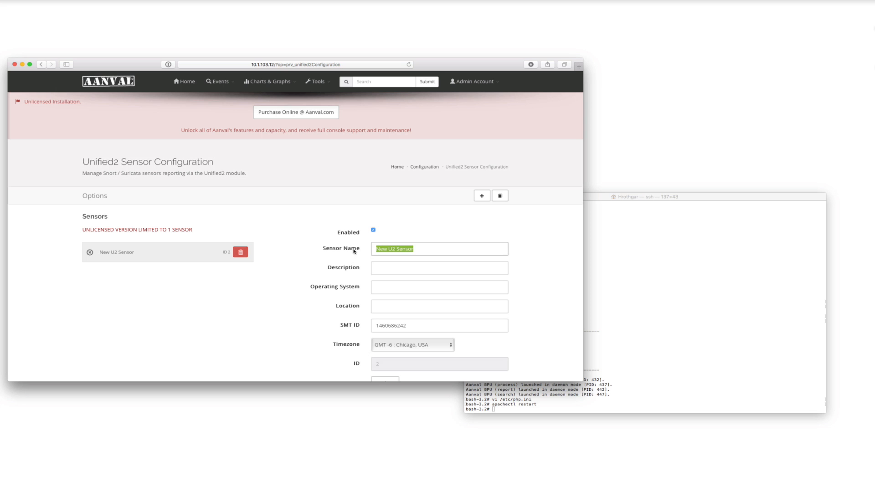
pyautogui.write('Snort')
# Set the sensor's operating system to OS X and its timezone to GMT -7 : Boise, USA, and save the changes.
pyautogui.scroll(-2, 373, 254)
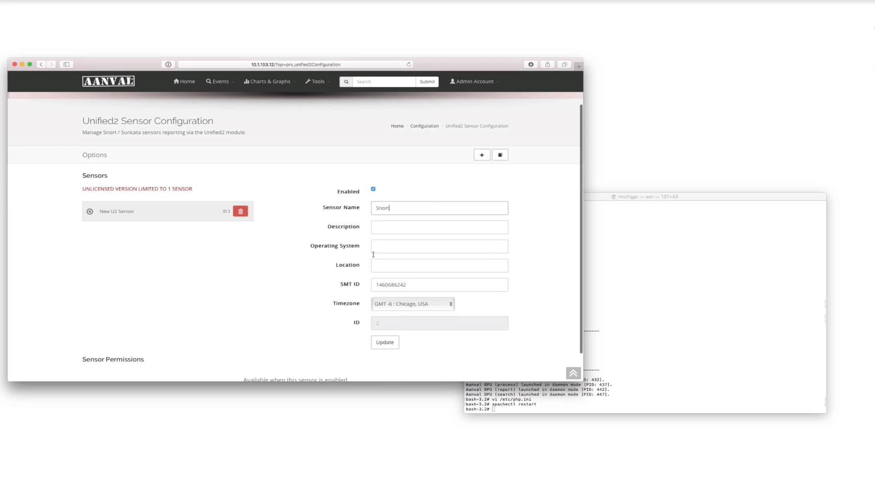
pyautogui.click(375, 248)
pyautogui.write('OS X')
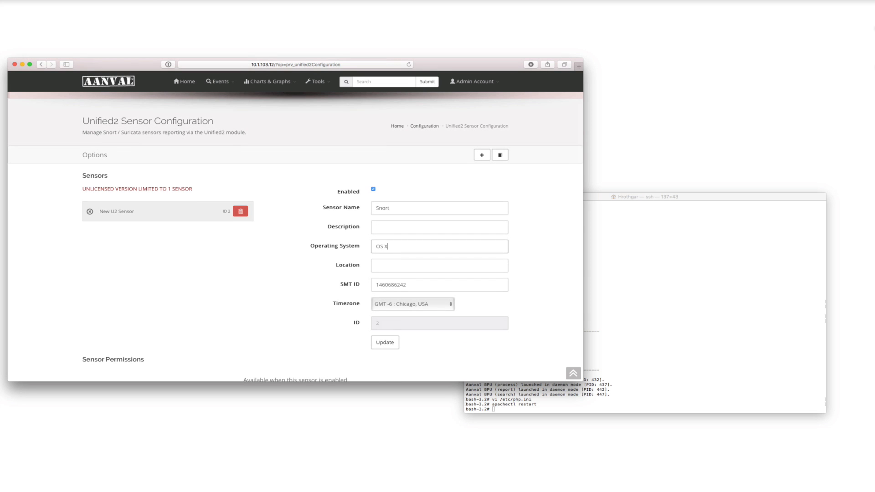
pyautogui.click(404, 303)
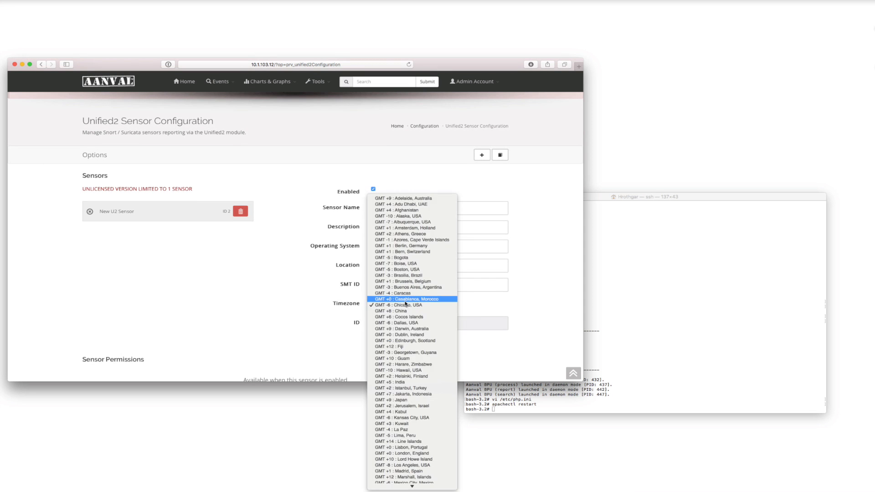
pyautogui.click(403, 263)
pyautogui.click(379, 343)
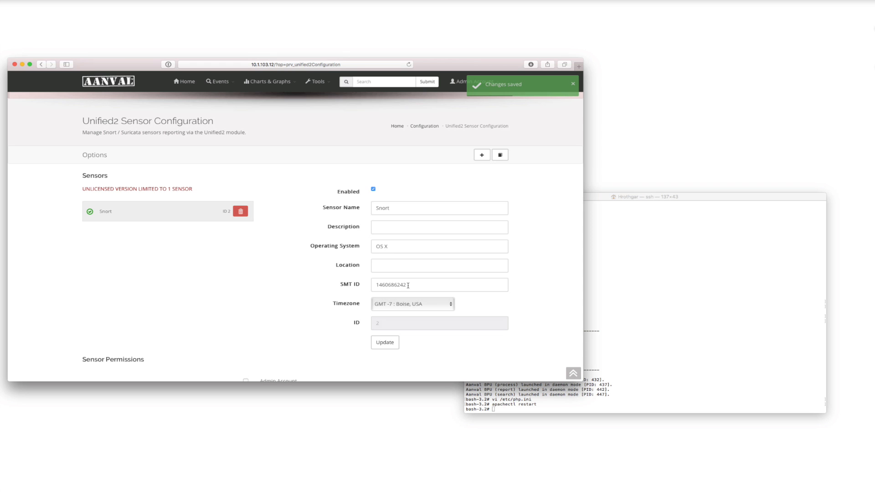
# Grant the Admin Account permission for the Snort sensor.
pyautogui.moveTo(408, 284); pyautogui.dragTo(359, 284)
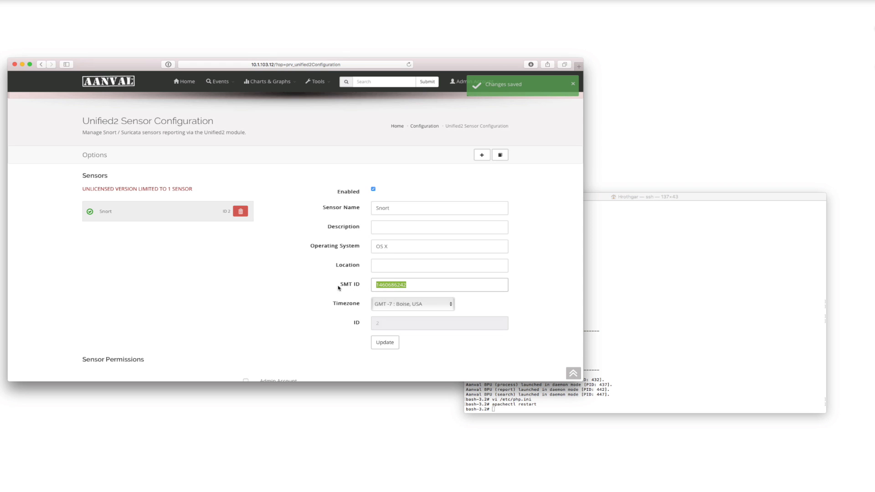
pyautogui.click(416, 285)
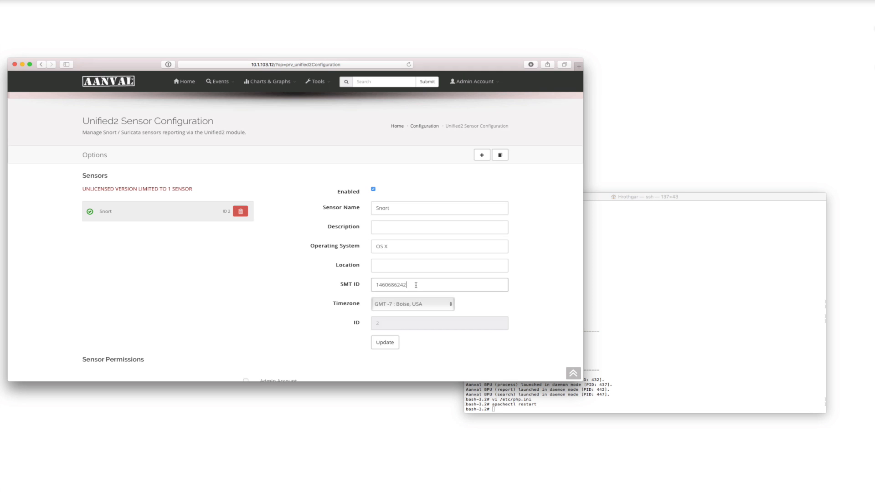
pyautogui.scroll(-2, 294, 315)
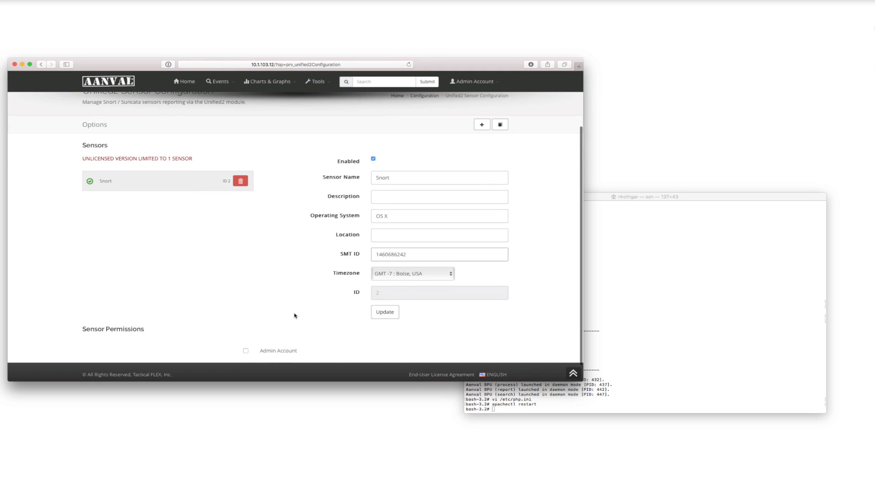
pyautogui.click(245, 352)
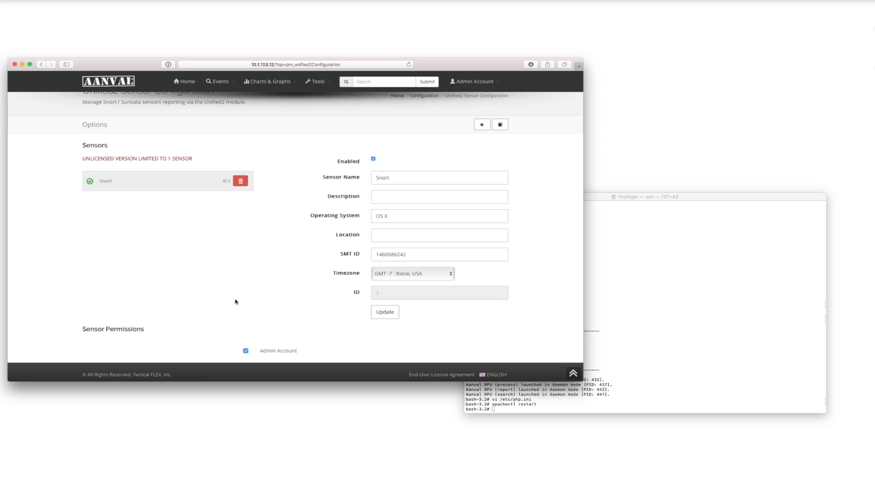
pyautogui.scroll(3, 443, 129)
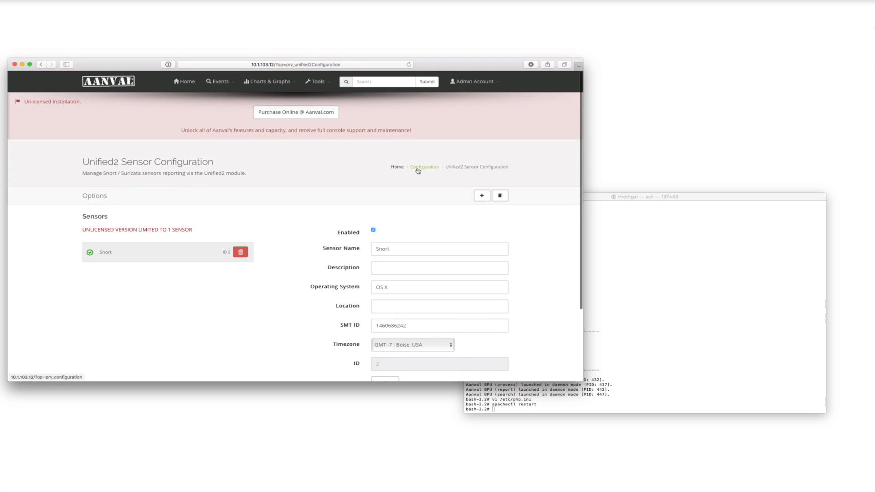
# Go to the Unified2 module's sensor management from the configuration page and open the Snort sensor's communication settings.
pyautogui.click(422, 167)
pyautogui.click(273, 267)
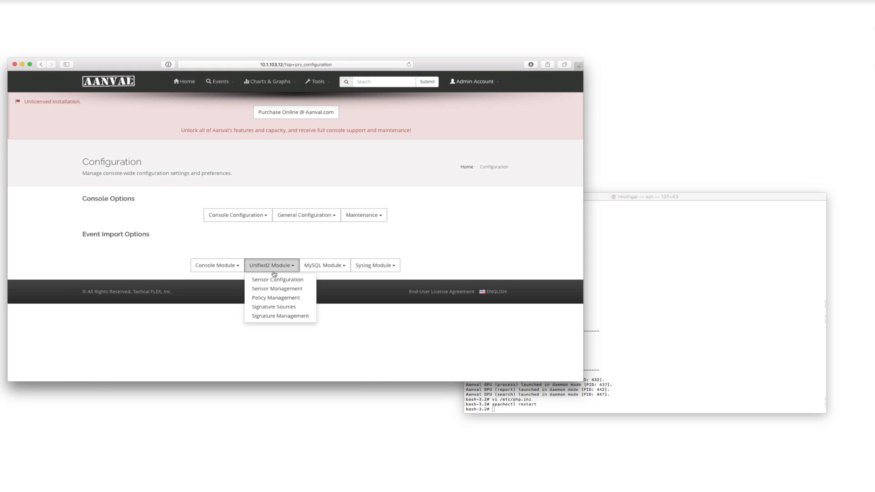
pyautogui.click(273, 290)
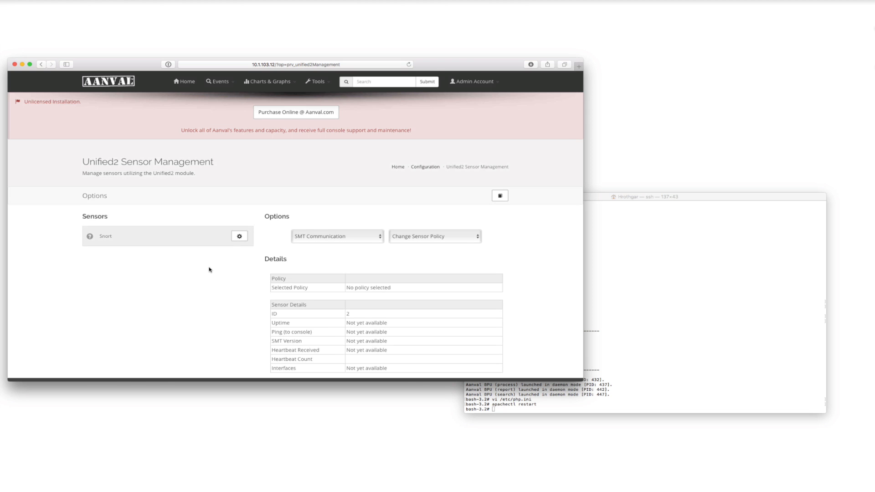
pyautogui.scroll(-1, 209, 270)
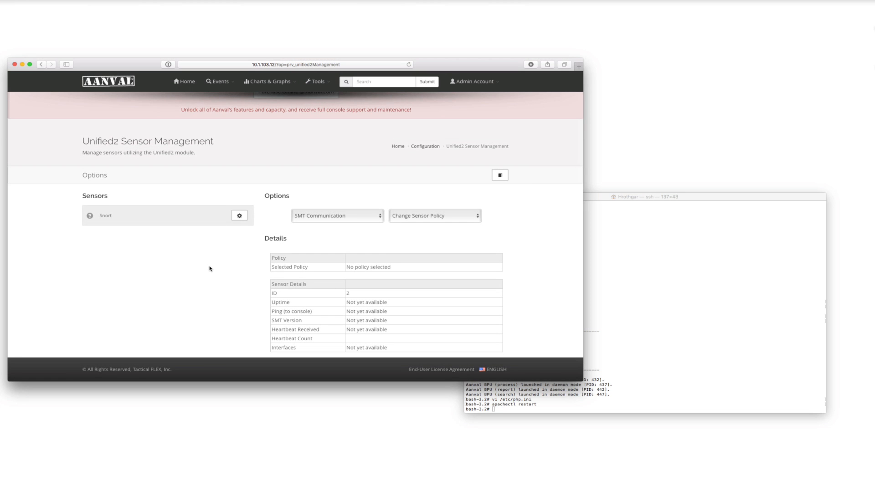
pyautogui.click(239, 216)
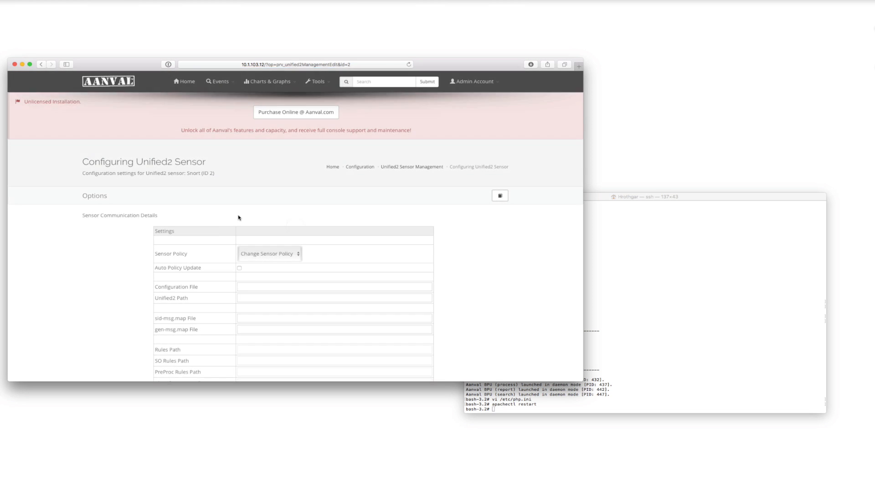
pyautogui.scroll(-5, 216, 231)
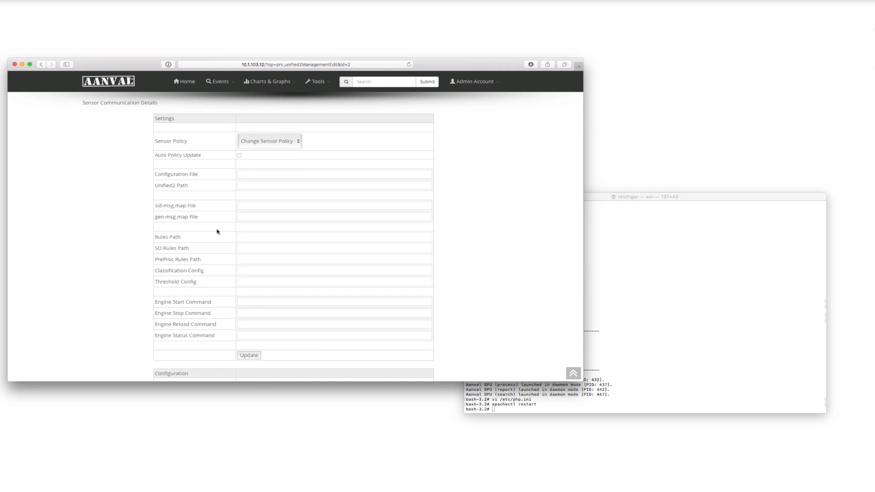
# Set the sensor's configuration file to /etc/snort/snort.conf and its Unified2 path to /var/log/snort/.
pyautogui.click(258, 173)
pyautogui.write('/etc/snort/snort.conf')
pyautogui.click(253, 185)
pyautogui.write('/var/log/snort/')
pyautogui.write('/etc/snort/')
pyautogui.write('sid-msg.map')
# Set the map files to /etc/snort/sid-msg.map and /etc/snort/gen-msg.map.
pyautogui.press('Tab')
pyautogui.write('/e')
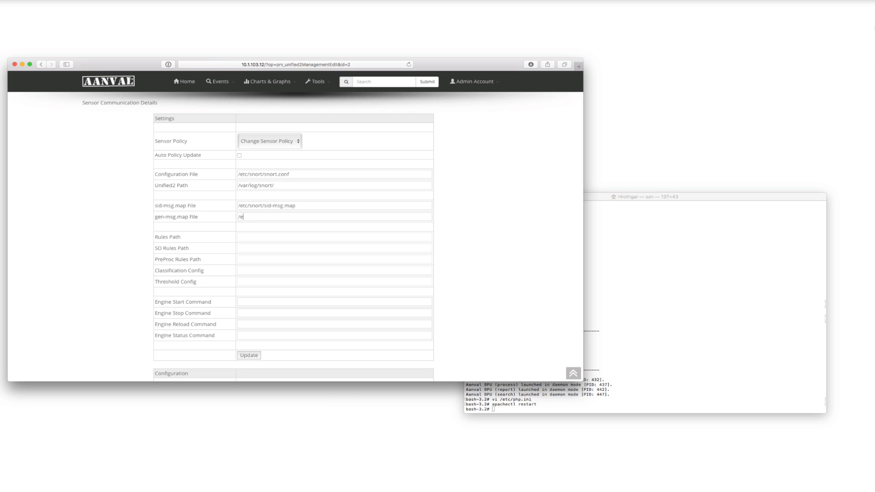
pyautogui.write('tc/snort/gen-msg.map')
# Set the engine start command to "launchctl load /Library/LaunchDaemons/org.snort.snort.plist".
pyautogui.click(258, 301)
pyautogui.write('launchctl load /Libr')
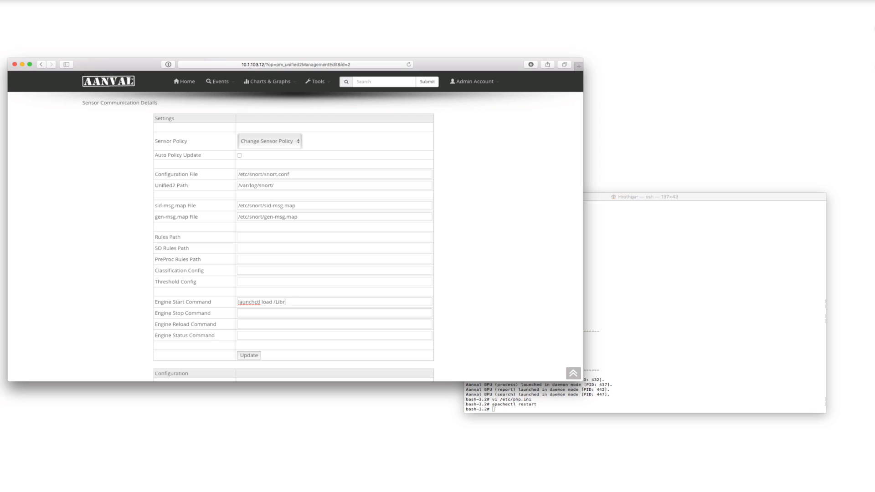
pyautogui.write('ary/LaunchDaemons')
pyautogui.press('BackSpace')
pyautogui.write('/org.snort.snort.plist')
# Copy the start command into the engine stop command and change load to unload.
pyautogui.moveTo(386, 302); pyautogui.dragTo(227, 301)
pyautogui.press('super+c')
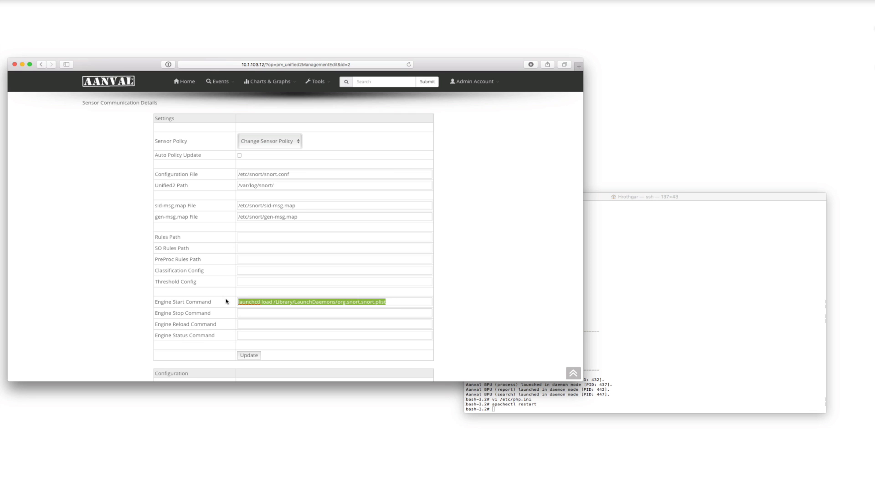
pyautogui.click(257, 314)
pyautogui.press('super+v')
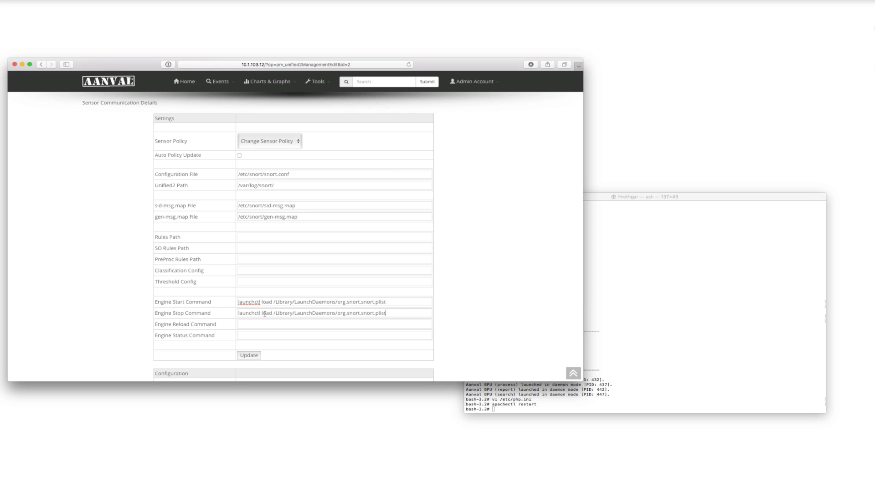
pyautogui.click(261, 314)
pyautogui.write('un')
# Set the engine status command to "ps aux | grep -v grep | grep snort", update the sensor and review the saved settings.
pyautogui.click(268, 334)
pyautogui.write('ps aux | grep -v grep | grep snort')
pyautogui.click(250, 356)
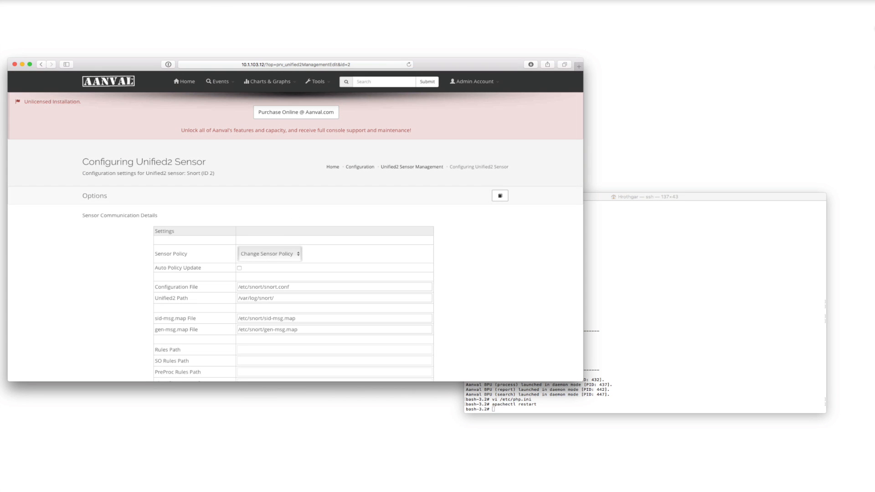
pyautogui.scroll(-3, 356, 310)
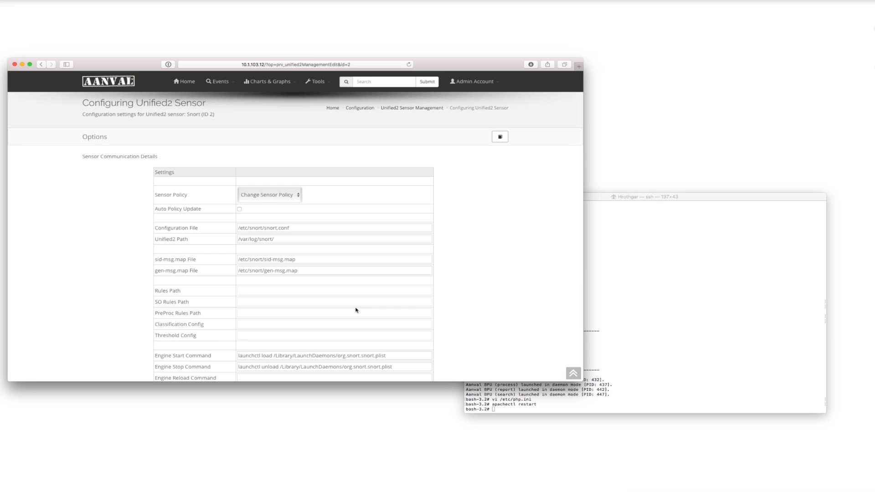
pyautogui.scroll(-1, 356, 309)
pyautogui.scroll(5, 355, 309)
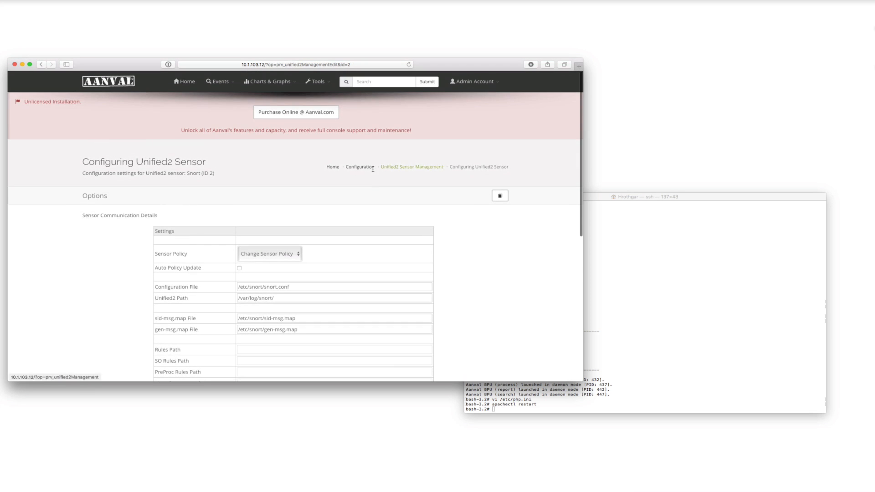
# Return to the Unified2 sensor configuration and copy the Snort sensor's SMT ID.
pyautogui.click(362, 167)
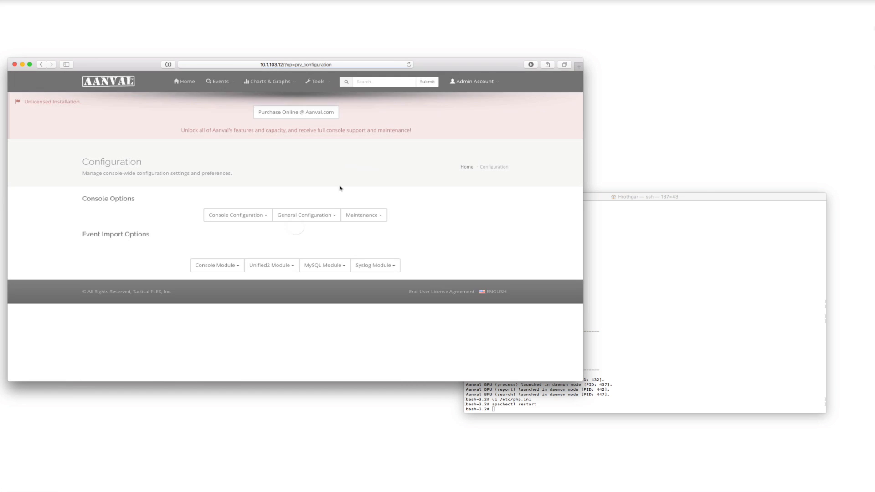
pyautogui.click(276, 265)
pyautogui.click(272, 280)
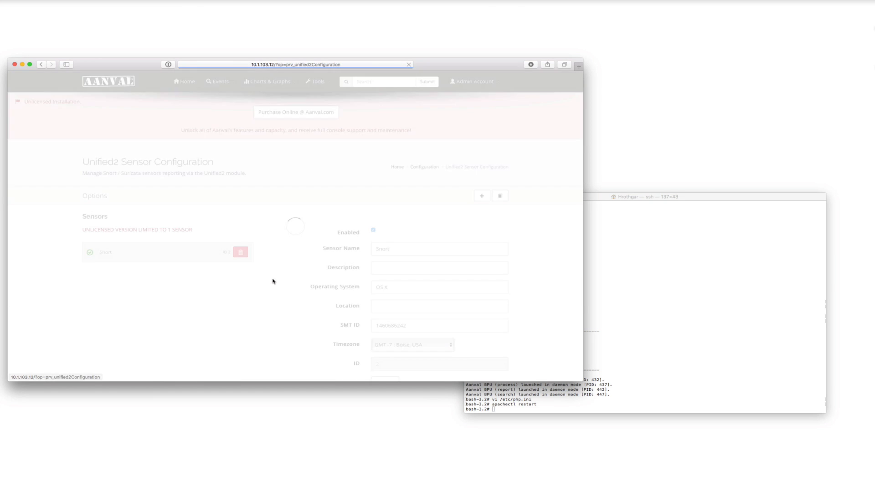
pyautogui.doubleClick(411, 326)
pyautogui.press('super+c')
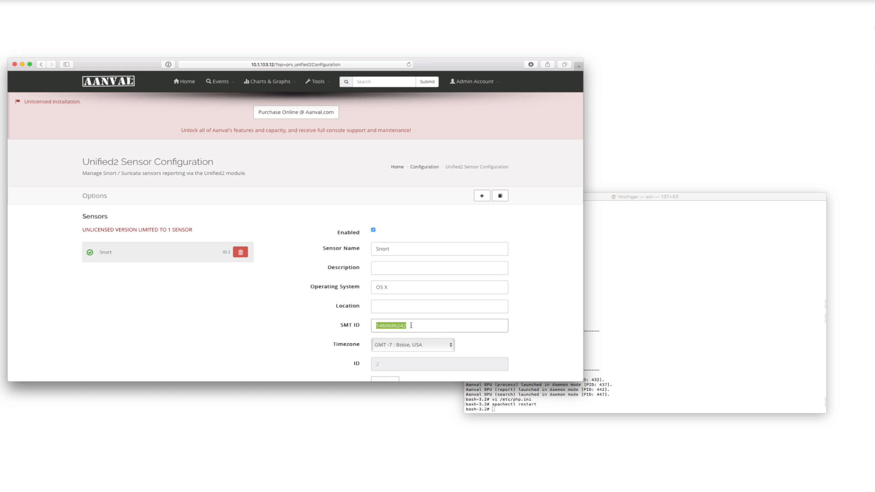
# Switch to the terminal and print the working directory.
pyautogui.click(663, 359)
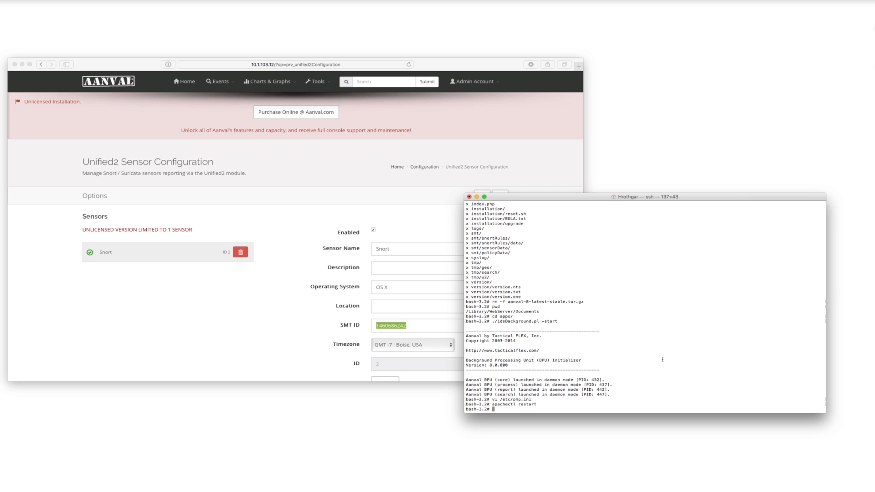
pyautogui.write('pwd')
pyautogui.press('Return')
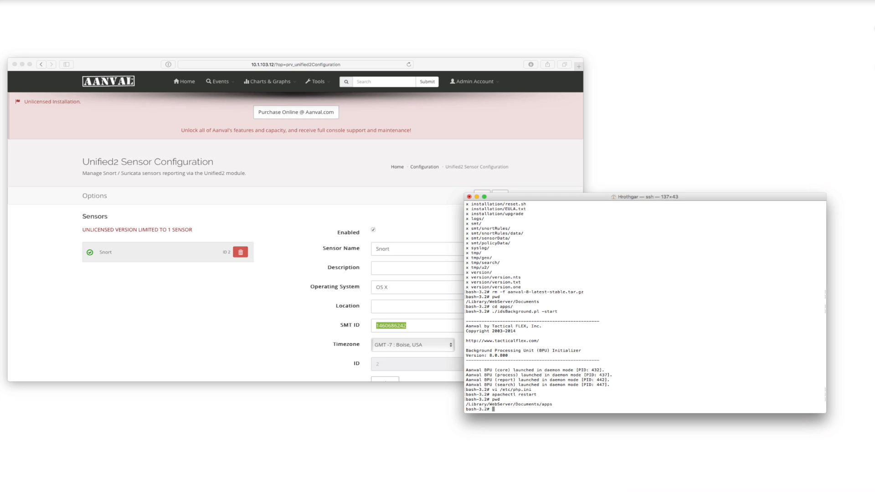
# Copy all files from /Library/WebServer/Documents/contrib/smt2/ to /smt.
pyautogui.write('cp /Library/WebServer/Documents/contrib/smt2/')
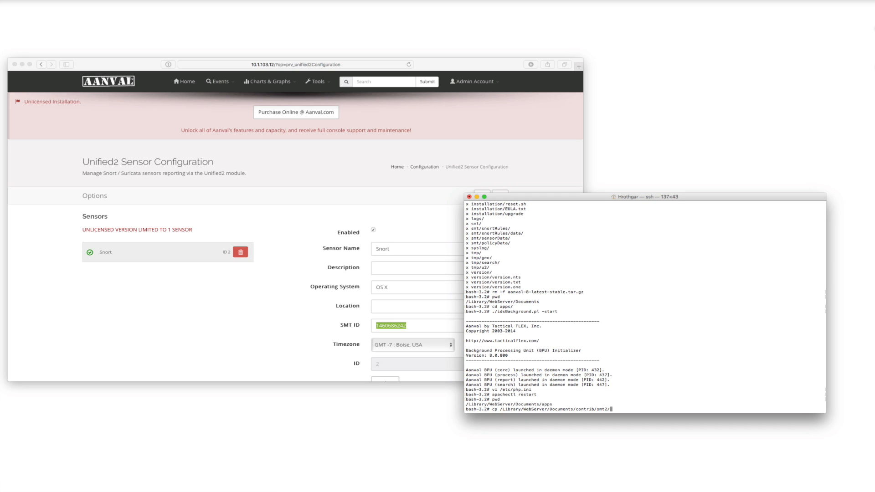
pyautogui.write('* /smt')
pyautogui.press('Return')
# Change to the /smt directory and list its files.
pyautogui.write('cd /smt')
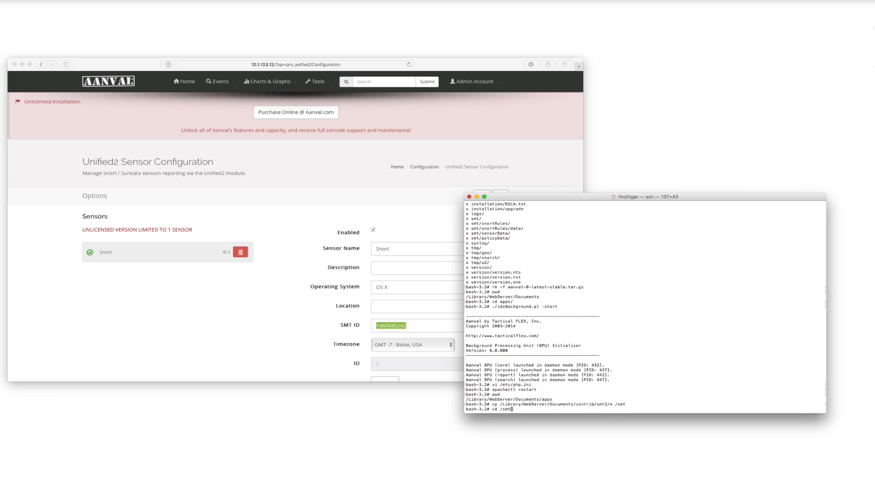
pyautogui.press('Return')
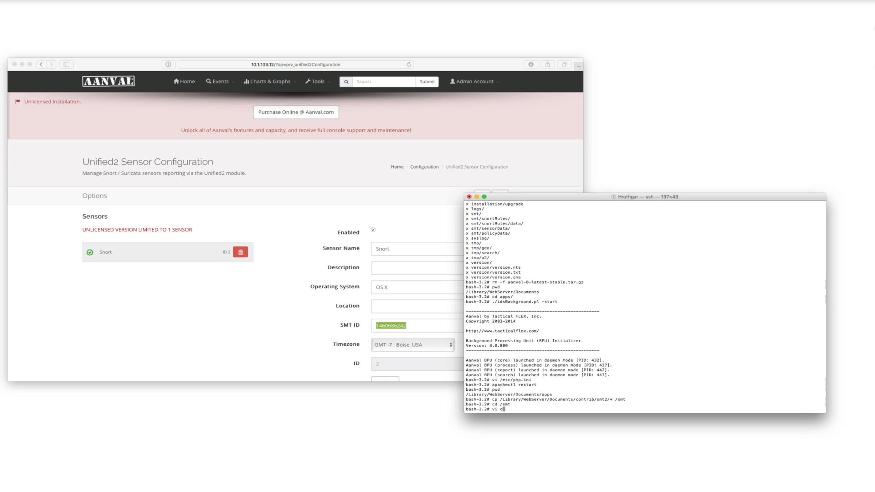
pyautogui.write('ls')
pyautogui.press('Return')
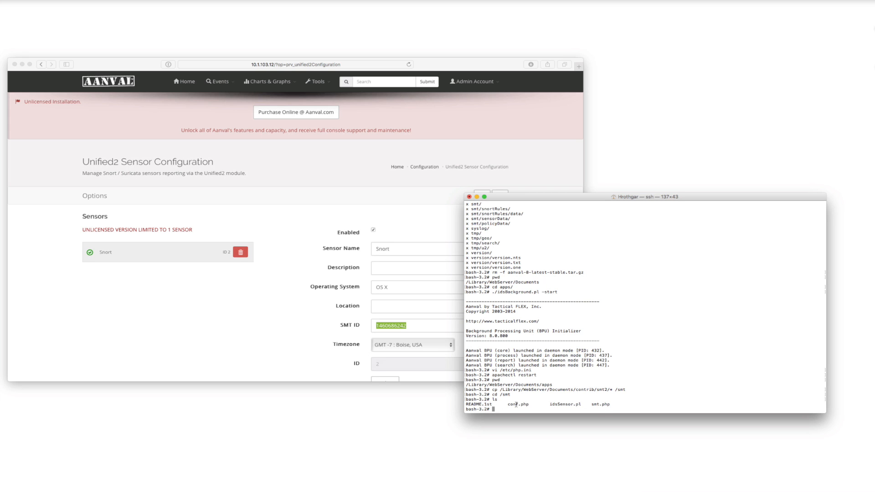
# Open conf.php in vi and replace the smtID value with the copied SMT ID of the Snort sensor.
pyautogui.write('vi conf.php')
pyautogui.press('Return')
pyautogui.press('Down')
pyautogui.press('Down')
pyautogui.press('Down')
pyautogui.press('Down')
pyautogui.press('Down')
pyautogui.press('Down')
pyautogui.press('Down')
pyautogui.press('Down')
pyautogui.press('Down')
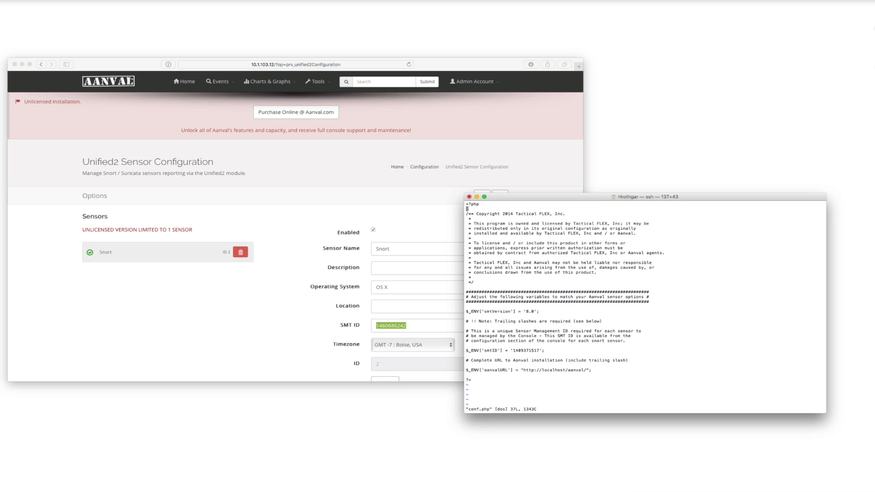
pyautogui.press('Down')
pyautogui.press('Down')
pyautogui.press('Down')
pyautogui.press('Down')
pyautogui.press('Down')
pyautogui.press('Down')
pyautogui.press('Down')
pyautogui.press('Down')
pyautogui.press('Down')
pyautogui.press('Down')
pyautogui.press('Down')
pyautogui.press('Down')
pyautogui.press('Down')
pyautogui.press('Down')
pyautogui.press('Down')
pyautogui.press('Right')
# Remove the aanval folder from the aanvalURL value so it points to localhost, and save conf.php and quit vi.
pyautogui.press('Right')
pyautogui.press('Right')
pyautogui.press('Right')
pyautogui.press('Right')
pyautogui.press('Right')
pyautogui.press('Right')
pyautogui.press('Right')
pyautogui.press('Right')
pyautogui.press('Right')
pyautogui.press('Right')
pyautogui.press('Right')
pyautogui.press('Right')
pyautogui.press('Right')
pyautogui.press('Right')
pyautogui.press('Right')
pyautogui.press('Right')
pyautogui.press('Right')
pyautogui.press('Right')
pyautogui.press('Right')
pyautogui.press('Right')
pyautogui.press('Right')
pyautogui.press('Right')
pyautogui.press('Right')
pyautogui.press('i')
pyautogui.press('BackSpace')
pyautogui.press('BackSpace')
pyautogui.press('BackSpace')
pyautogui.press('BackSpace')
pyautogui.press('BackSpace')
pyautogui.press('BackSpace')
pyautogui.press('BackSpace')
pyautogui.press('BackSpace')
pyautogui.press('BackSpace')
pyautogui.press('BackSpace')
pyautogui.press('super+v')
pyautogui.press('Down')
pyautogui.press('Down')
pyautogui.press('Down')
pyautogui.press('Down')
pyautogui.press('Right')
pyautogui.press('Right')
pyautogui.press('Right')
pyautogui.press('Right')
pyautogui.press('Right')
pyautogui.press('Right')
pyautogui.press('Right')
pyautogui.press('Right')
pyautogui.press('Right')
pyautogui.press('Right')
pyautogui.press('Right')
pyautogui.press('Right')
pyautogui.press('Right')
pyautogui.press('Right')
pyautogui.press('Right')
pyautogui.press('Right')
pyautogui.press('Right')
pyautogui.press('Right')
pyautogui.press('BackSpace')
pyautogui.press('BackSpace')
pyautogui.press('BackSpace')
pyautogui.press('BackSpace')
pyautogui.press('BackSpace')
pyautogui.press('BackSpace')
pyautogui.press('BackSpace')
pyautogui.press('BackSpace')
pyautogui.press('Escape')
pyautogui.write(':wq')
pyautogui.press('Return')
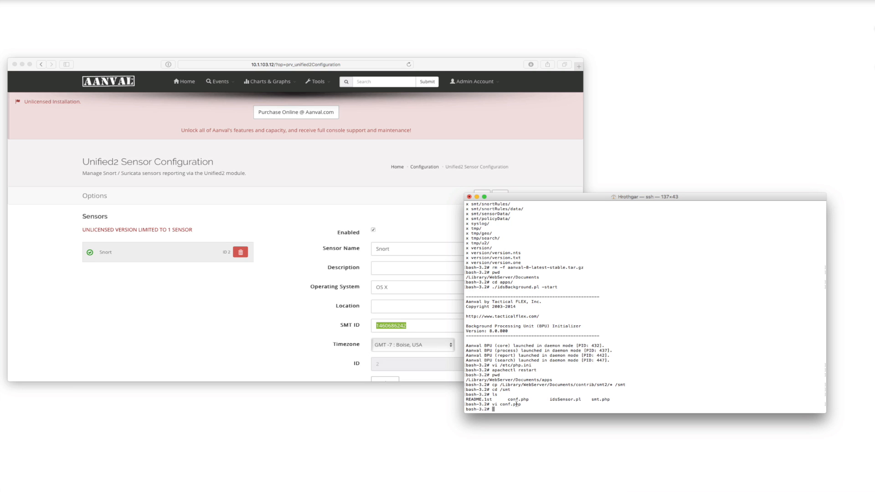
# Run the sensor management tools with "php smt.php".
pyautogui.write('php smt.php')
pyautogui.press('Return')
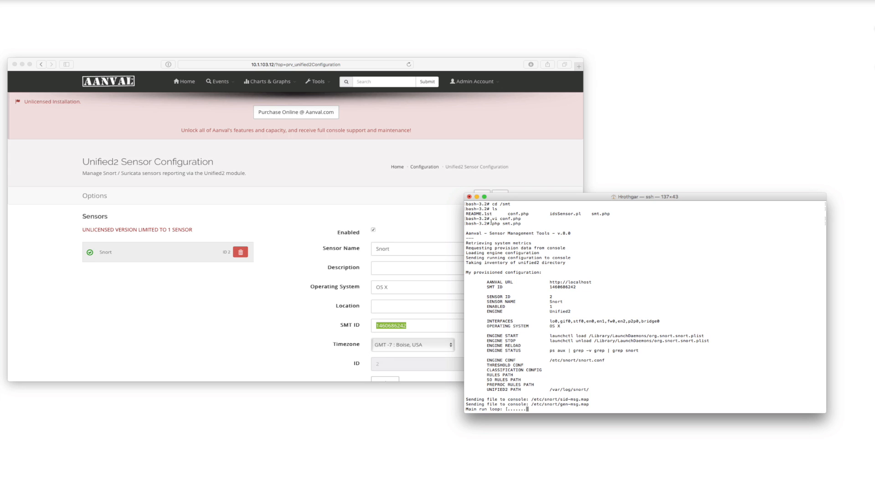
pyautogui.moveTo(491, 224); pyautogui.dragTo(520, 223)
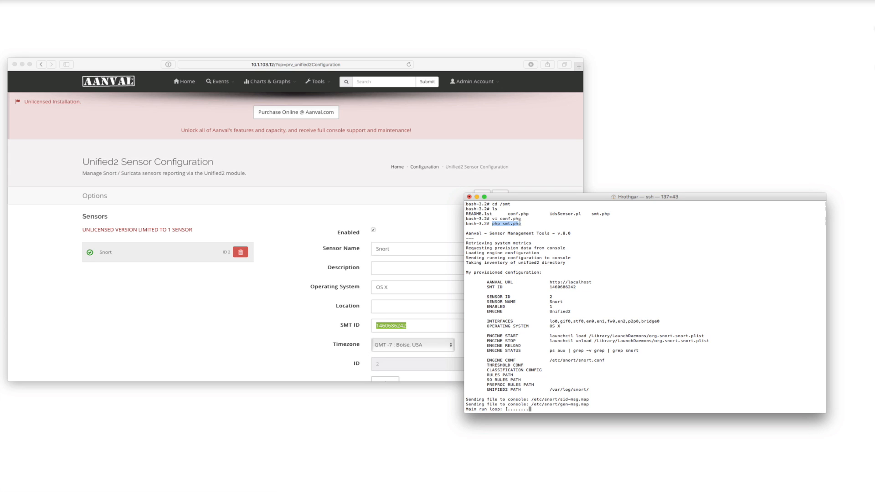
pyautogui.click(529, 225)
# Switch back to the browser and check the Snort sensor's details in Unified2 sensor management.
pyautogui.click(283, 312)
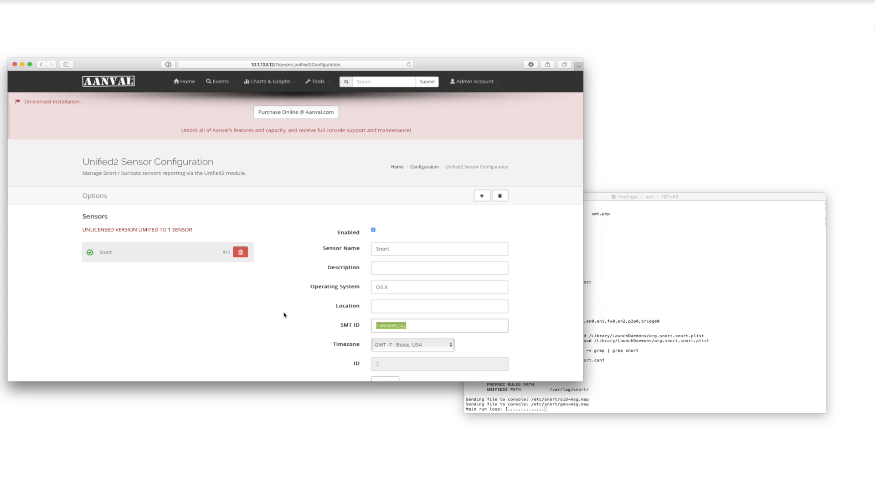
pyautogui.click(419, 168)
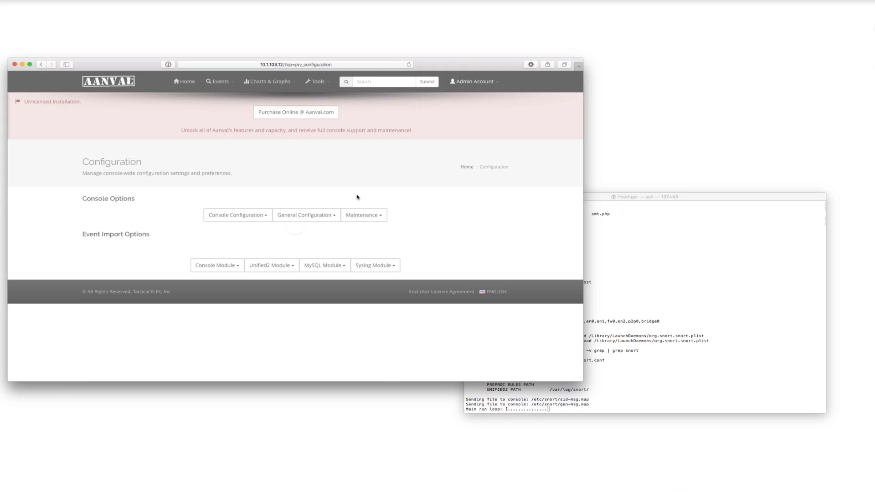
pyautogui.click(279, 266)
pyautogui.click(274, 286)
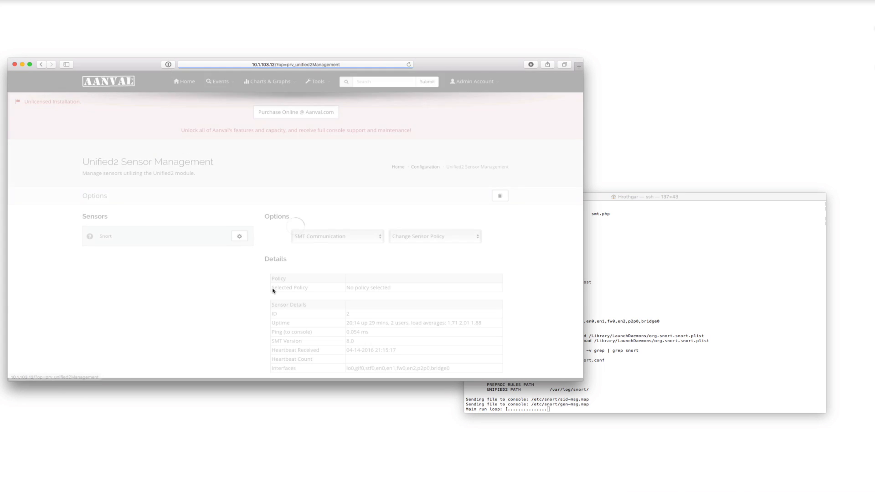
pyautogui.scroll(-1, 273, 289)
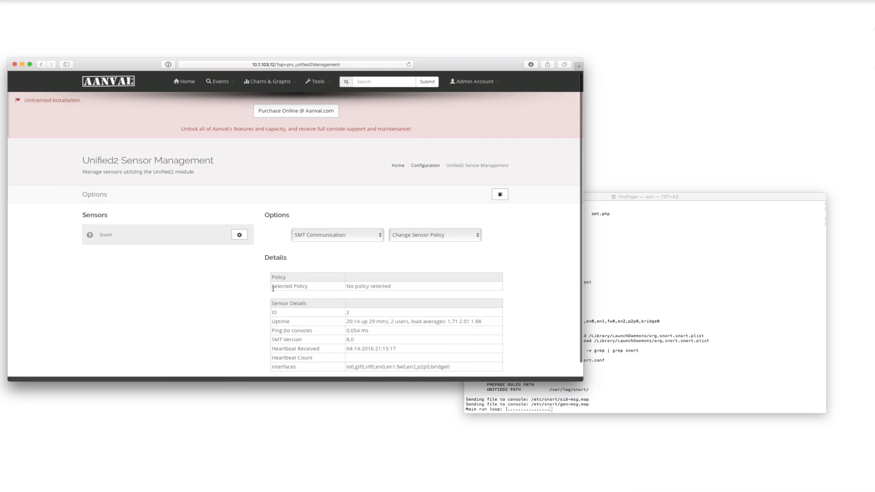
pyautogui.scroll(-2, 273, 288)
# Open the Snort sensor's configuration settings and look through them down to the snort.conf section.
pyautogui.click(243, 222)
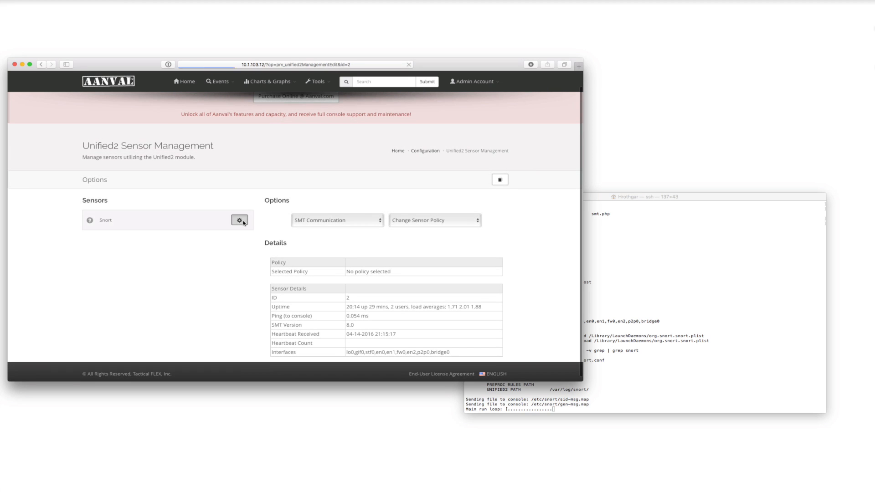
pyautogui.scroll(-5, 343, 293)
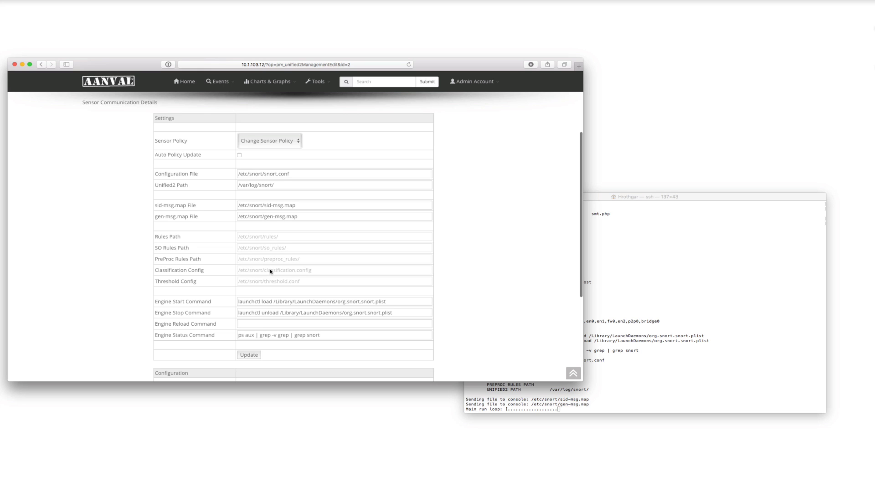
pyautogui.scroll(-7, 270, 272)
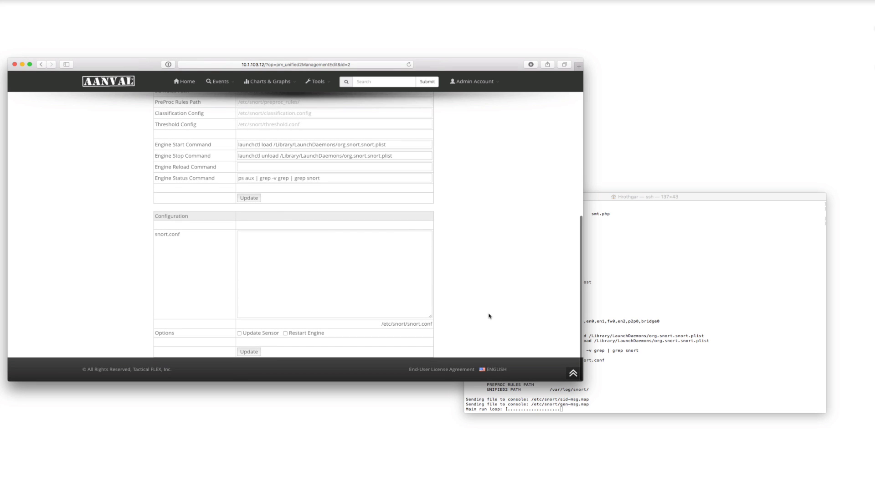
# Switch to the terminal and launch the sensor management tools in daemon mode with "./idsSensor.pl -start".
pyautogui.click(620, 370)
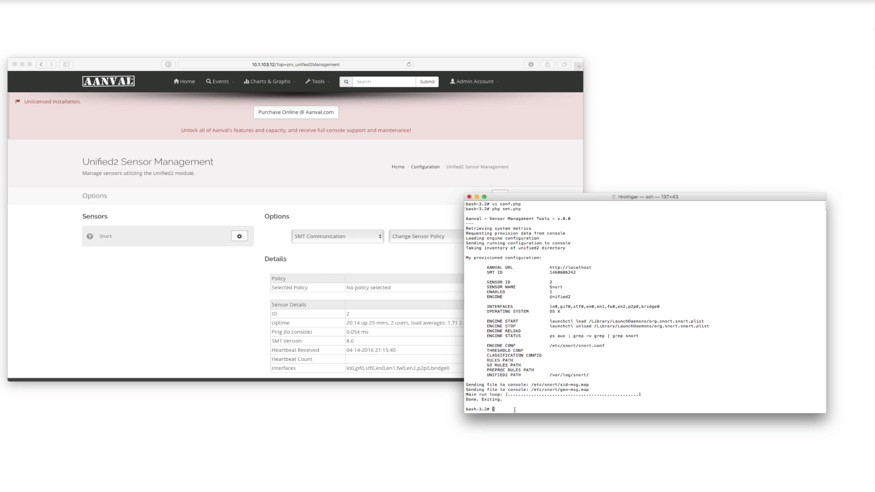
pyautogui.write('./idsSensor.pl -start')
pyautogui.press('Return')
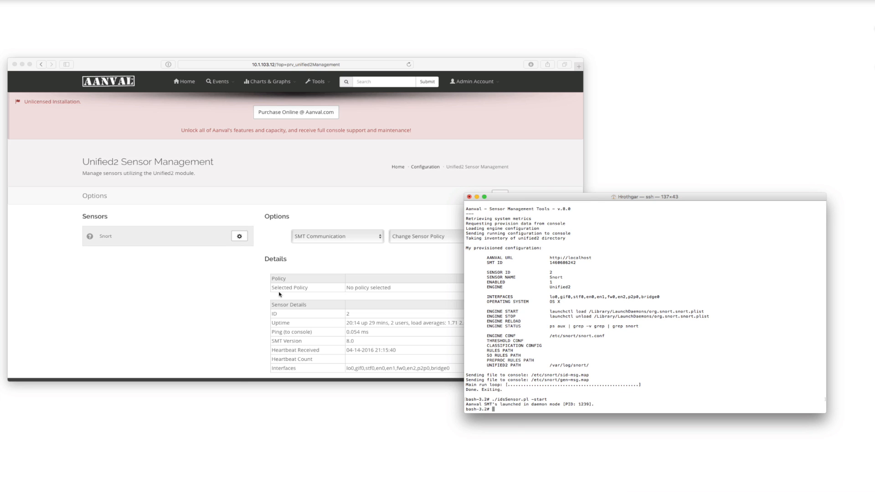
# Switch back to the browser and review the Snort sensor's SMT communication commands and its configuration settings down to the snort.conf section.
pyautogui.click(314, 265)
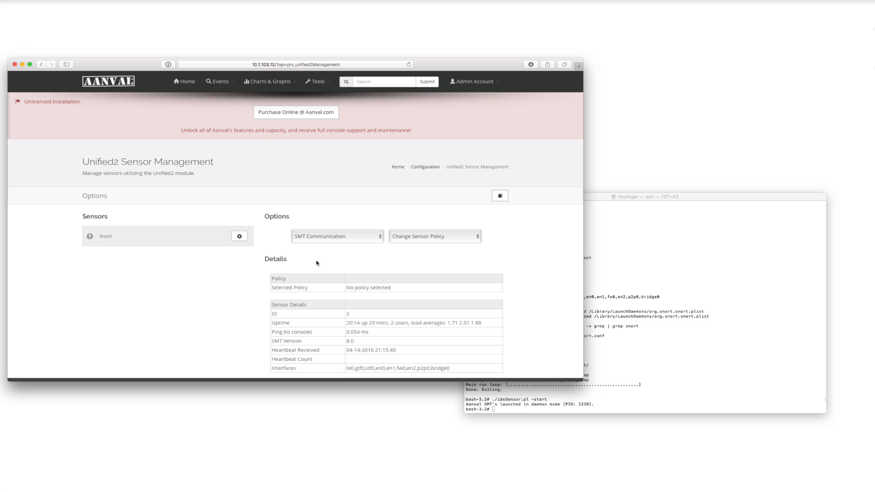
pyautogui.click(322, 238)
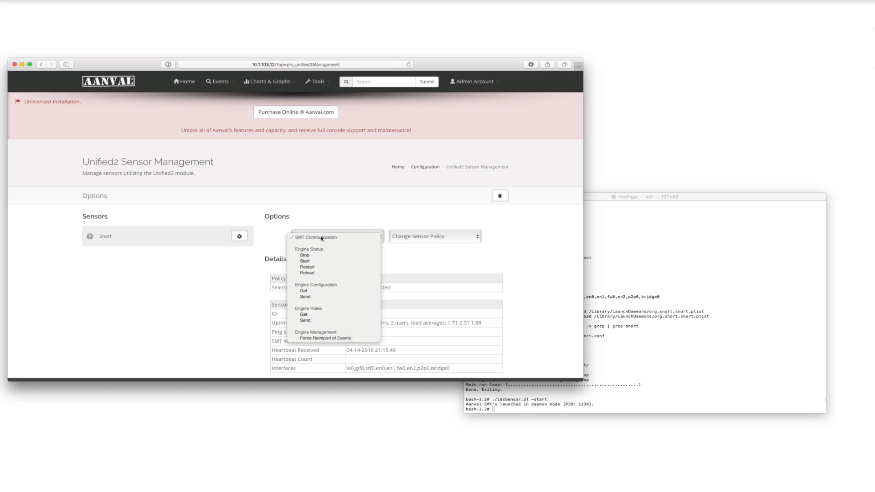
pyautogui.click(274, 245)
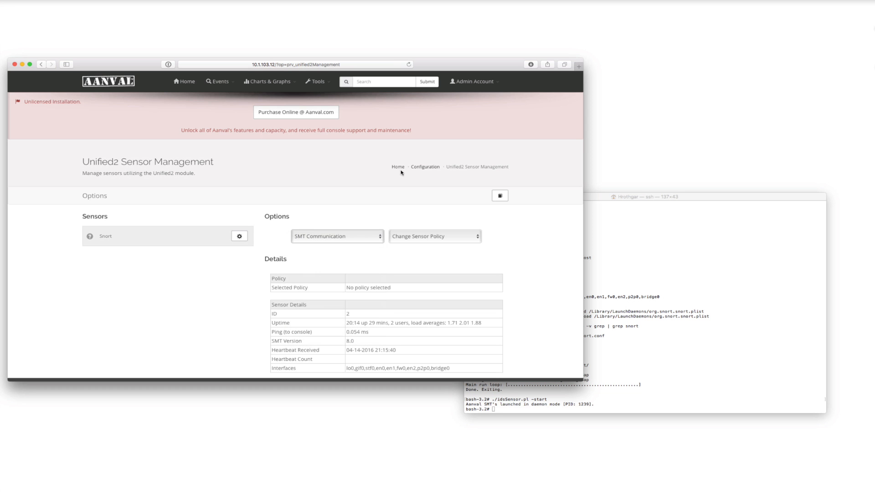
pyautogui.click(239, 237)
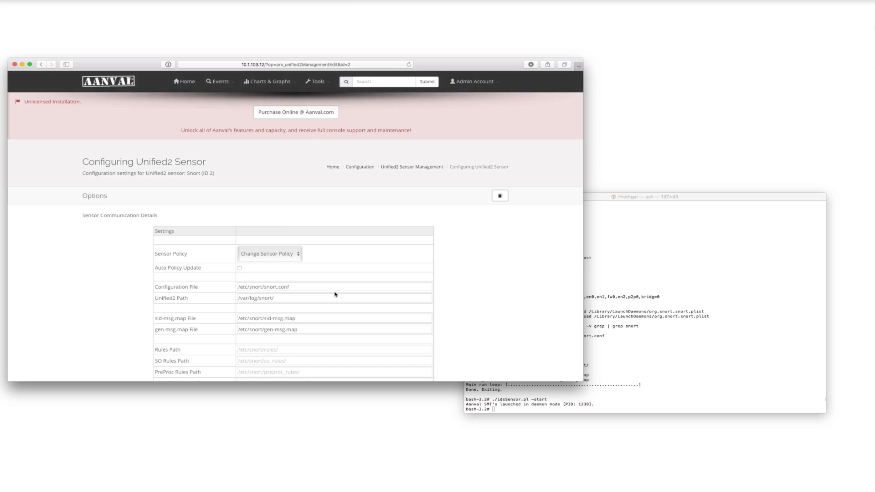
pyautogui.scroll(-4, 336, 293)
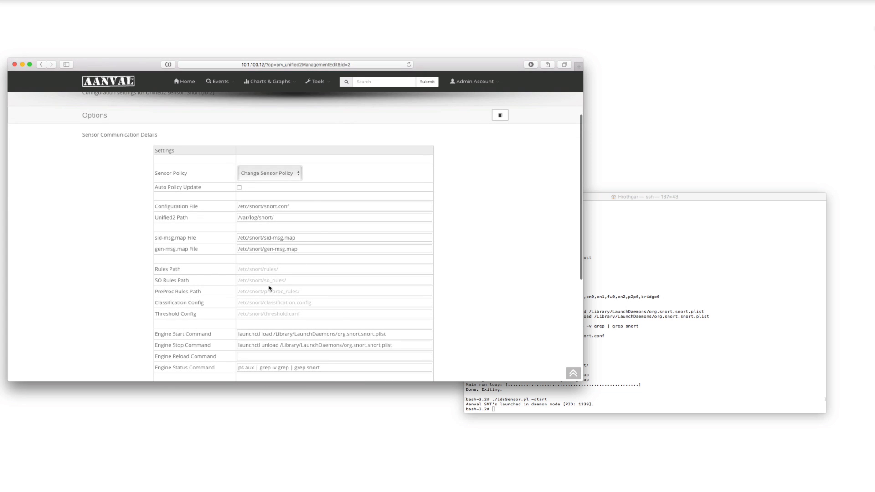
pyautogui.scroll(-5, 268, 288)
pyautogui.scroll(-3, 270, 288)
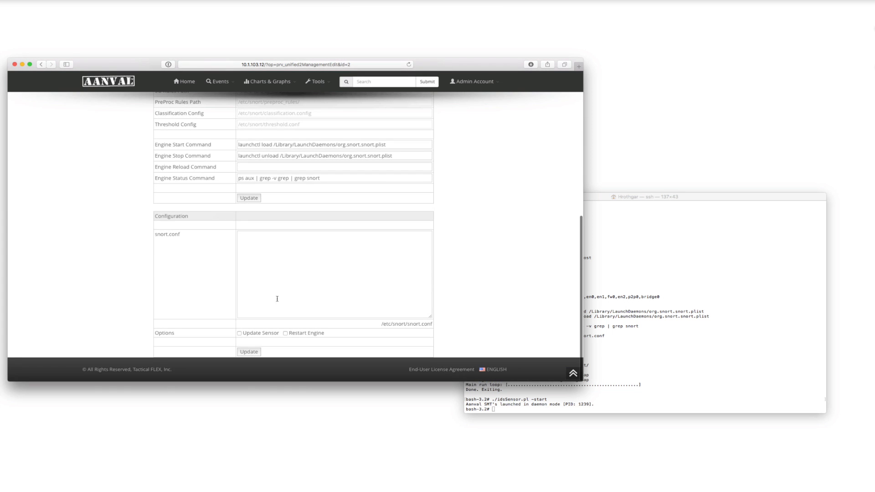
pyautogui.scroll(12, 287, 284)
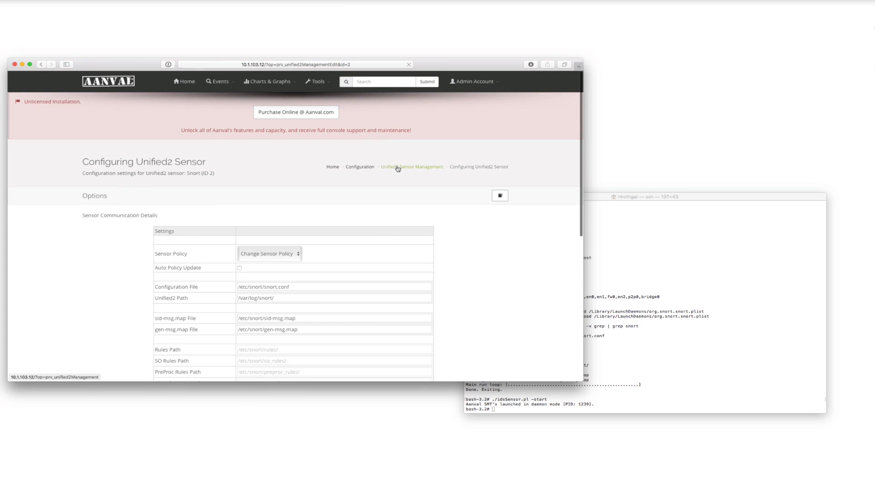
# Return to Unified2 Sensor Management and request the engine configuration and the engine rules from the Snort sensor.
pyautogui.click(398, 167)
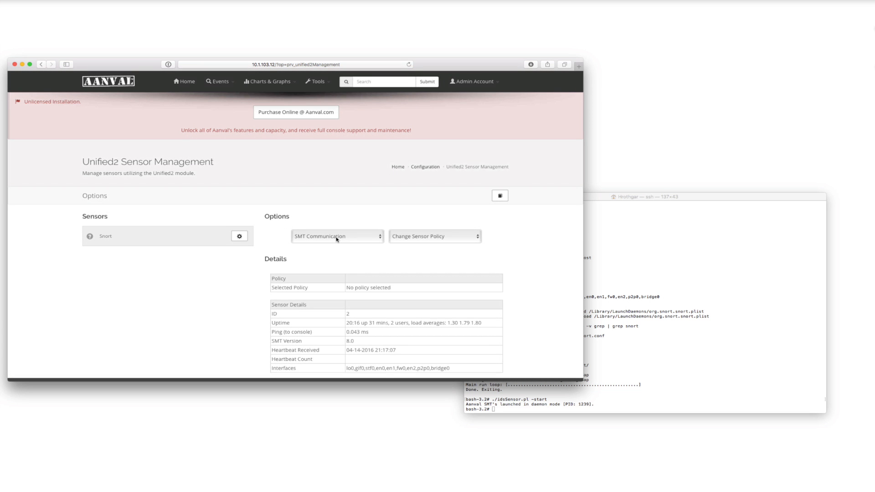
pyautogui.click(337, 237)
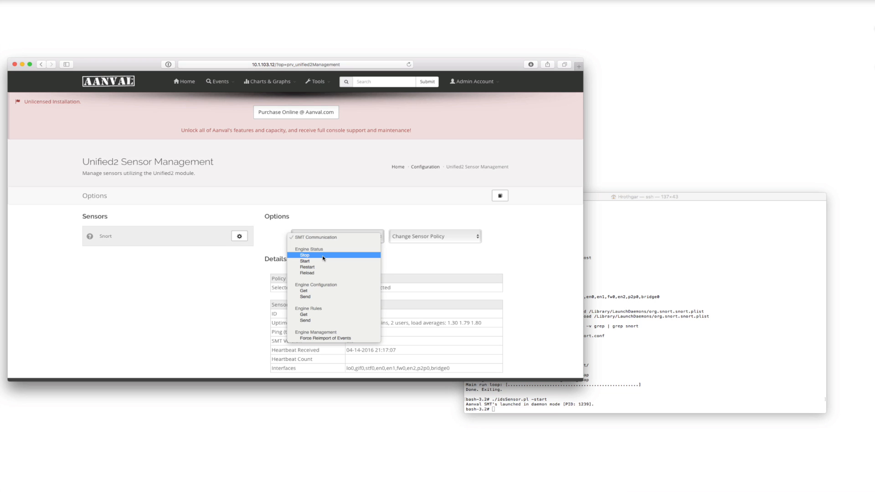
pyautogui.click(304, 290)
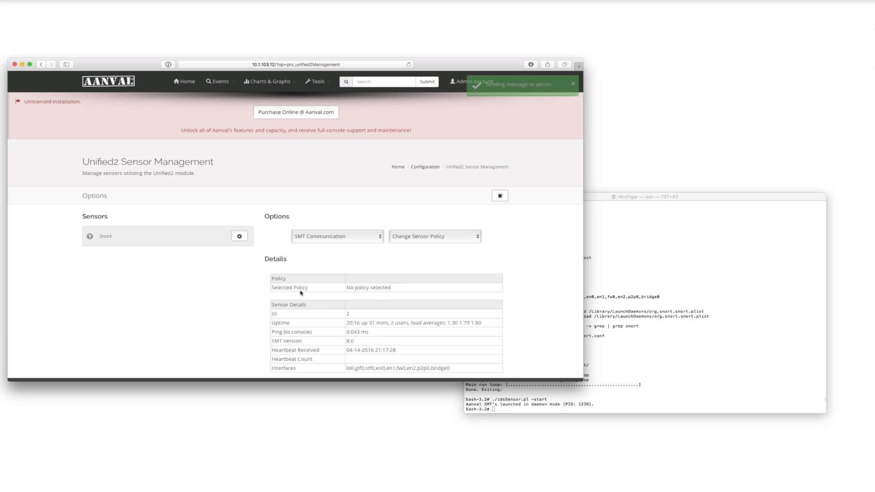
pyautogui.click(330, 241)
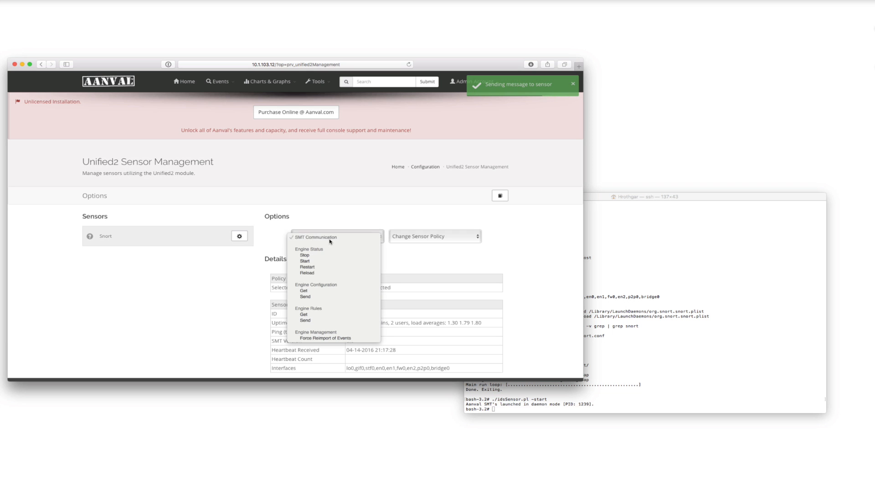
pyautogui.click(309, 314)
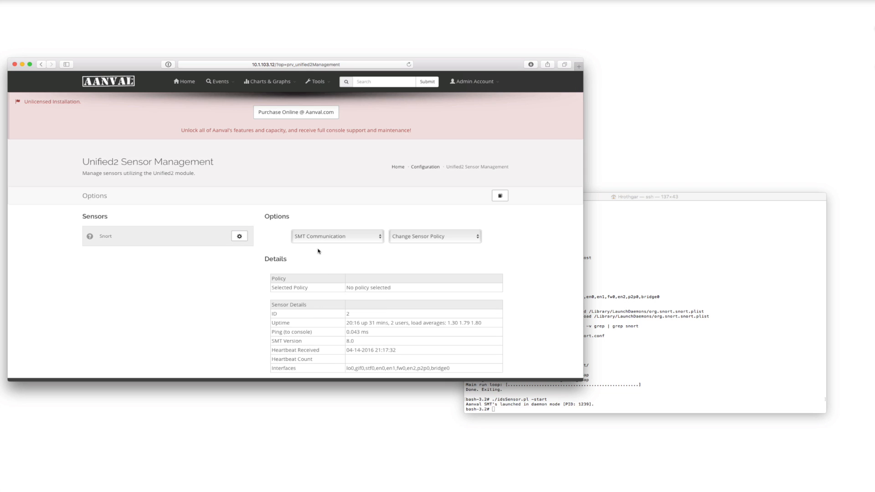
# Open the Snort sensor's configuration settings and examine the contents of its snort.conf.
pyautogui.click(240, 236)
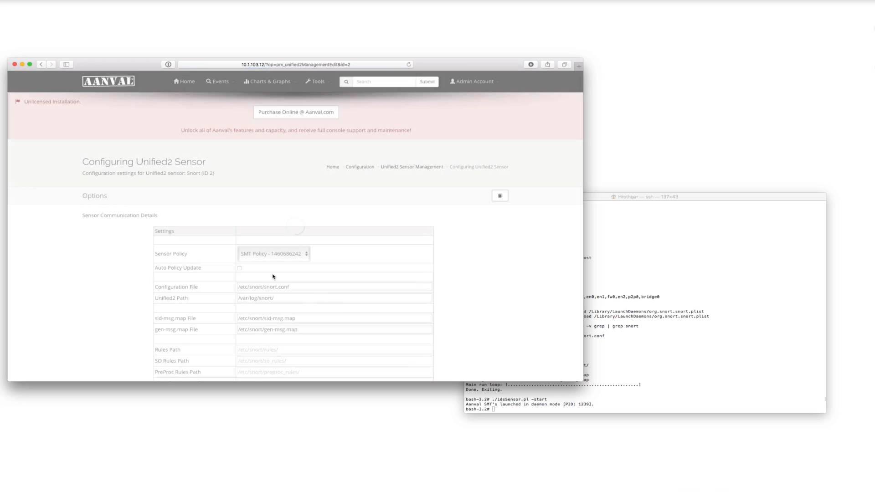
pyautogui.scroll(-10, 358, 300)
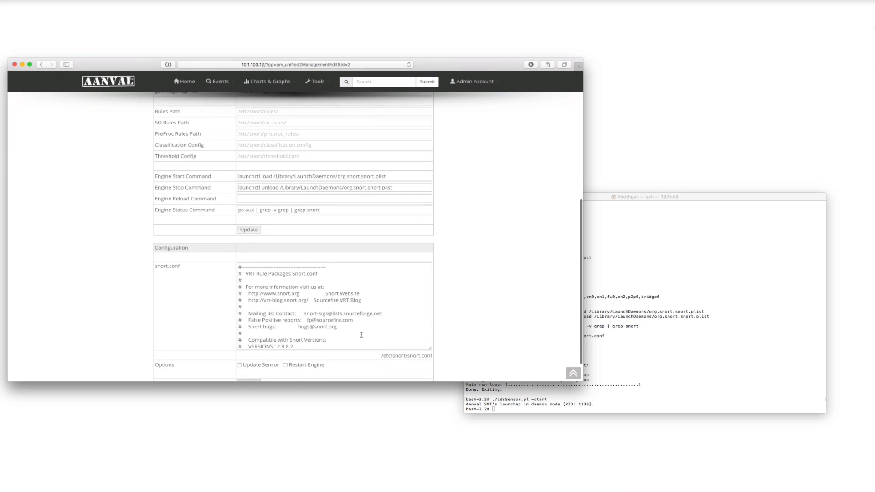
pyautogui.scroll(-10, 324, 313)
pyautogui.scroll(10, 325, 313)
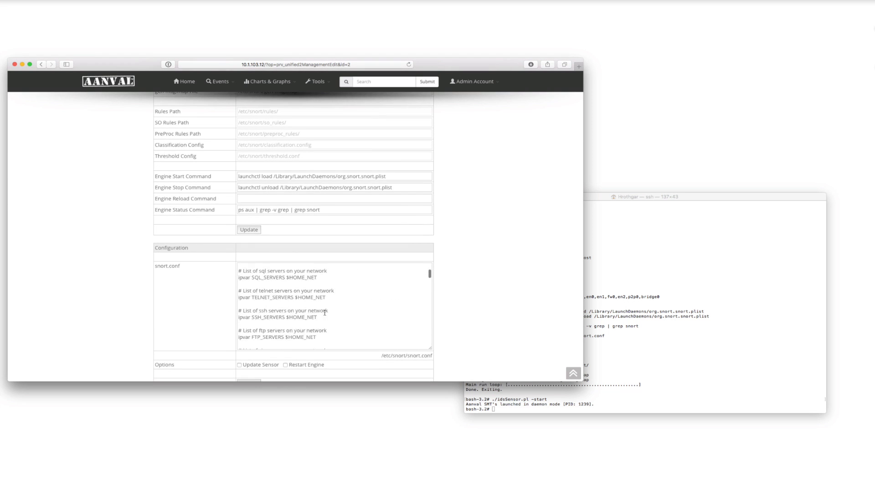
pyautogui.scroll(10, 490, 289)
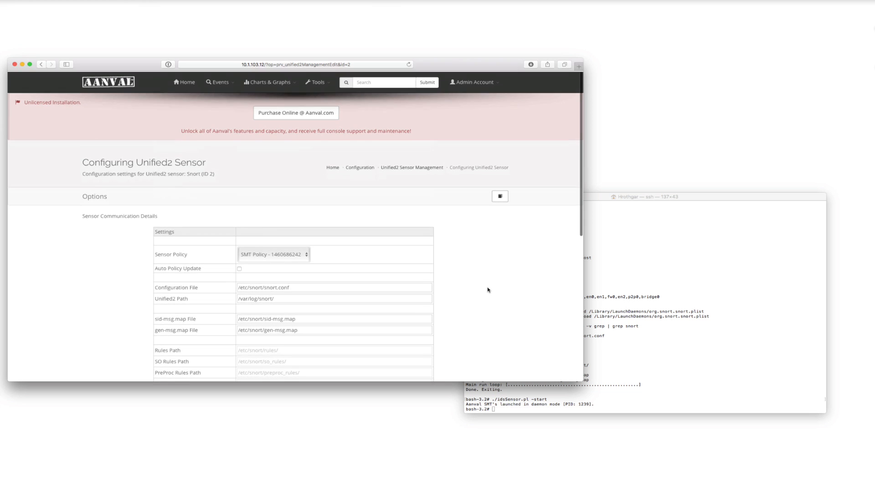
# Go back through the console configuration to Unified2 sensor management and check which policy the Snort sensor uses.
pyautogui.click(361, 168)
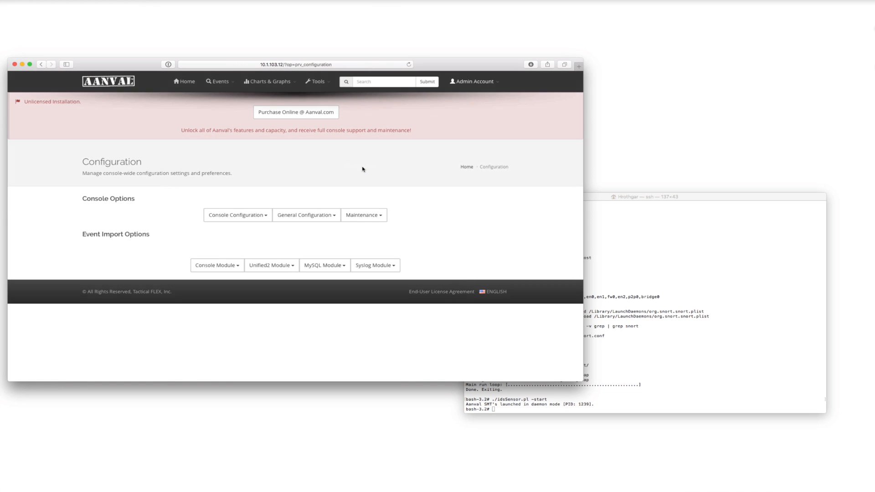
pyautogui.click(277, 264)
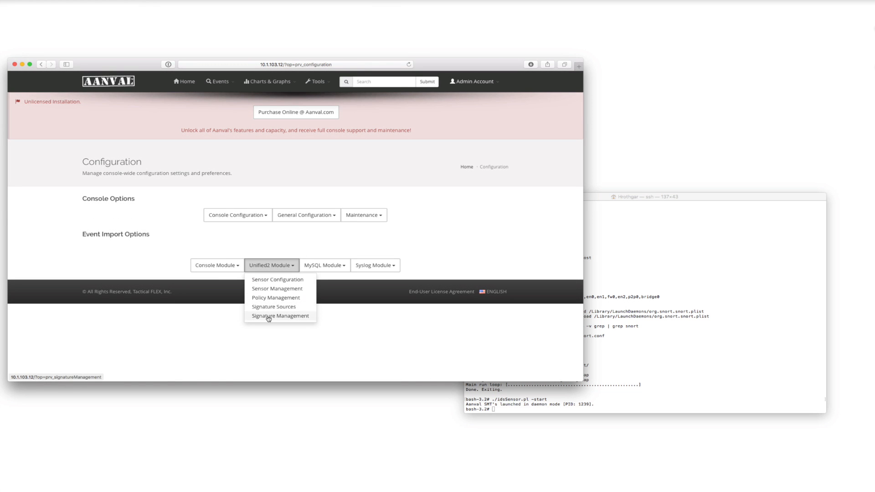
pyautogui.click(269, 288)
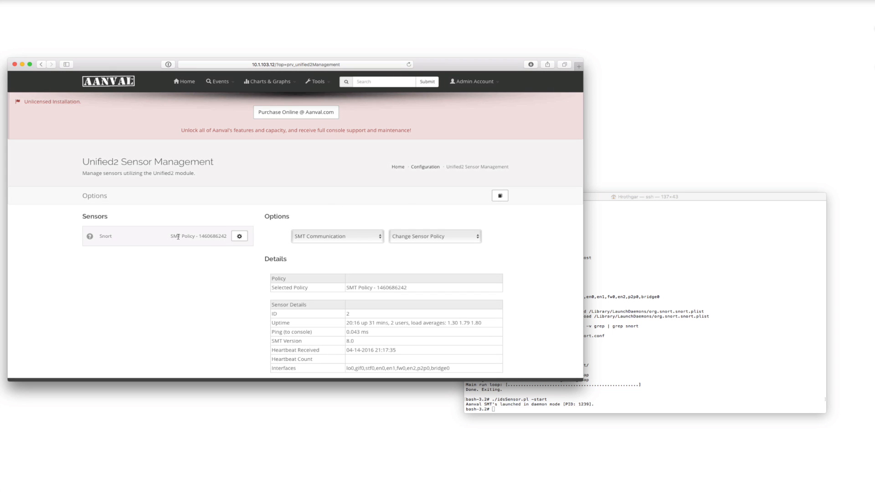
# Open the Unified2 module's policy management, rename the SMT policy as Snort and save the change.
pyautogui.click(426, 167)
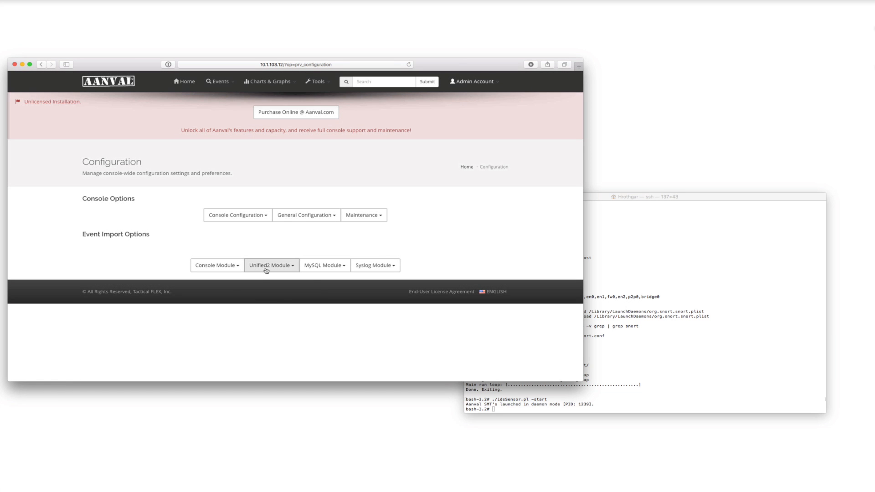
pyautogui.click(268, 266)
pyautogui.click(262, 299)
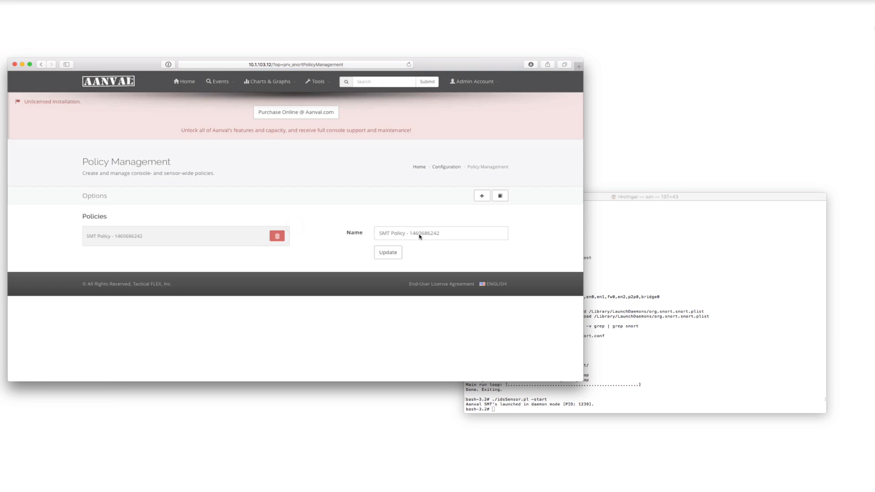
pyautogui.moveTo(443, 234); pyautogui.dragTo(341, 235)
pyautogui.write('Snort')
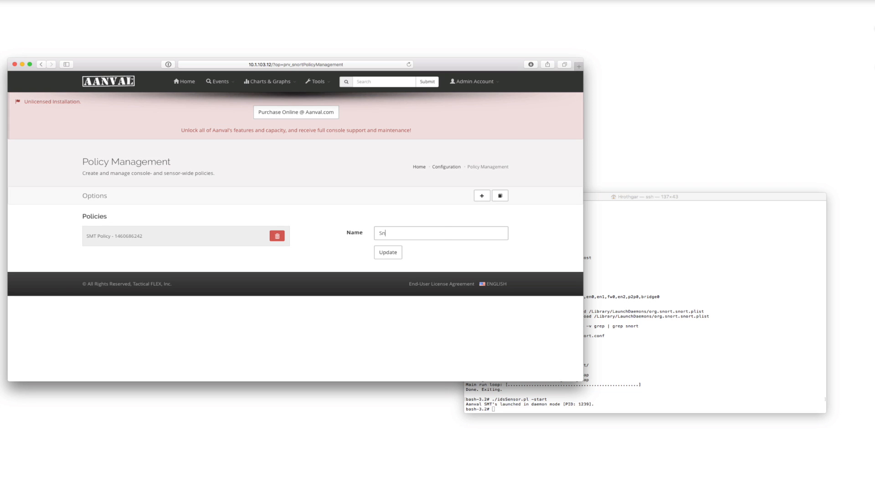
pyautogui.click(388, 256)
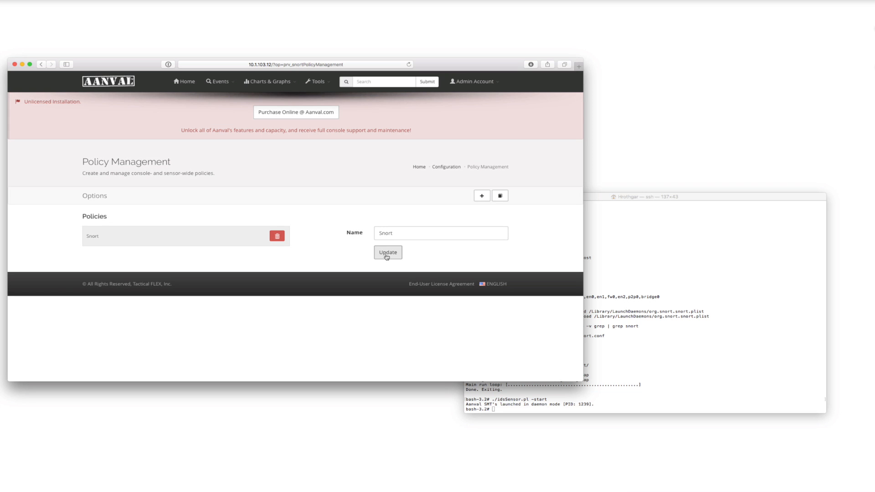
# Open the Unified2 module's signature management and look through the rule categories of the Snort policy.
pyautogui.click(447, 168)
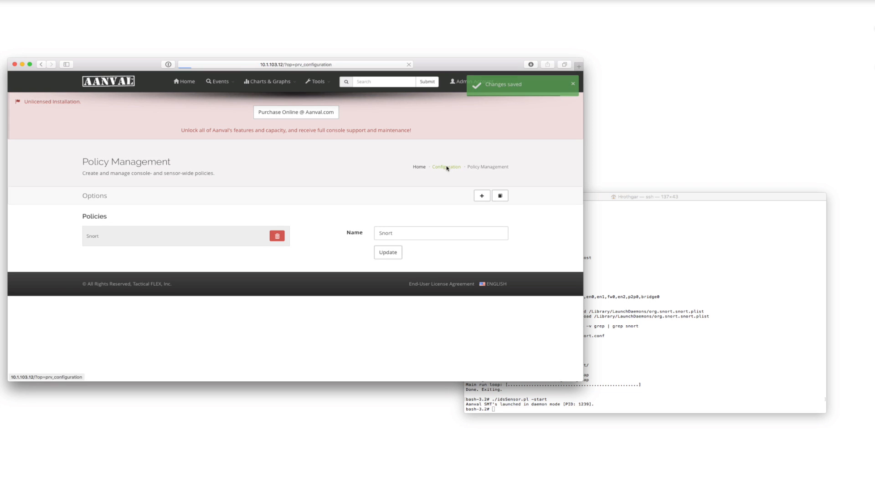
pyautogui.click(271, 266)
pyautogui.click(269, 315)
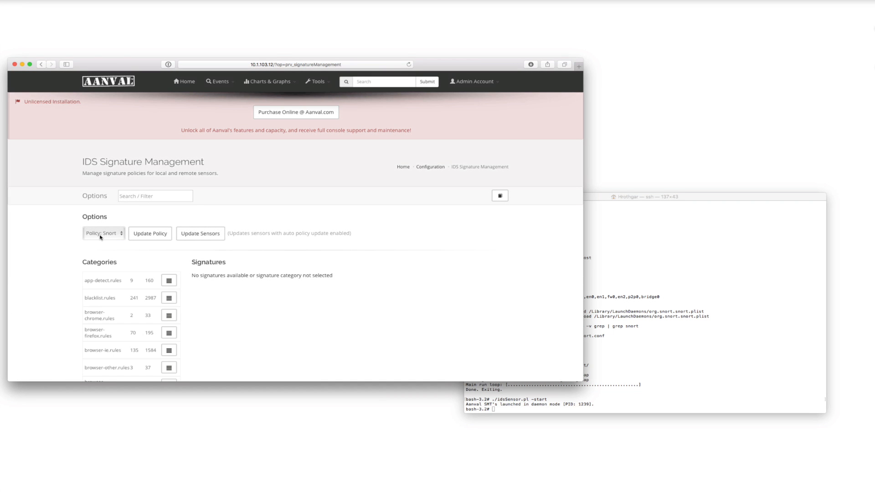
pyautogui.scroll(-3, 228, 285)
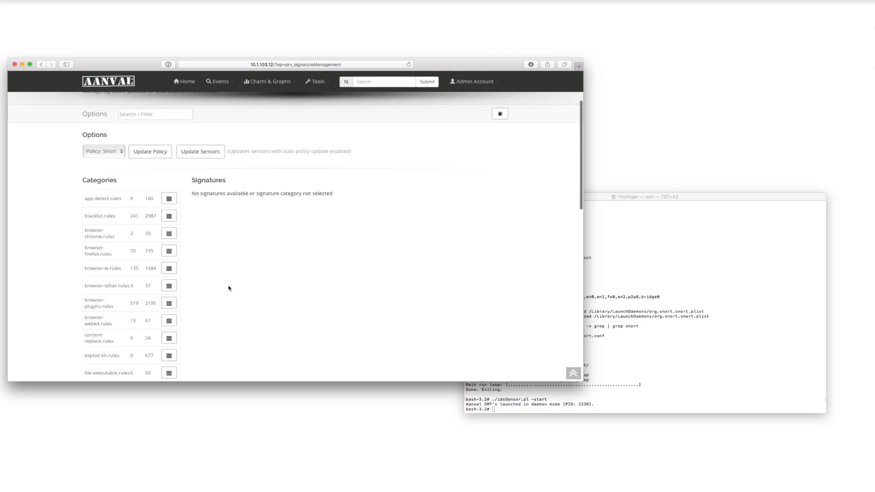
pyautogui.scroll(-3, 228, 286)
pyautogui.scroll(6, 228, 285)
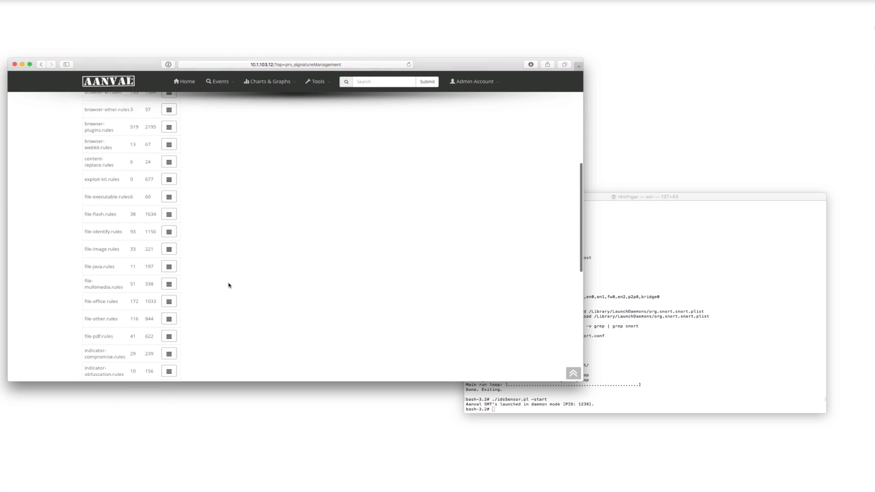
pyautogui.scroll(-1, 129, 273)
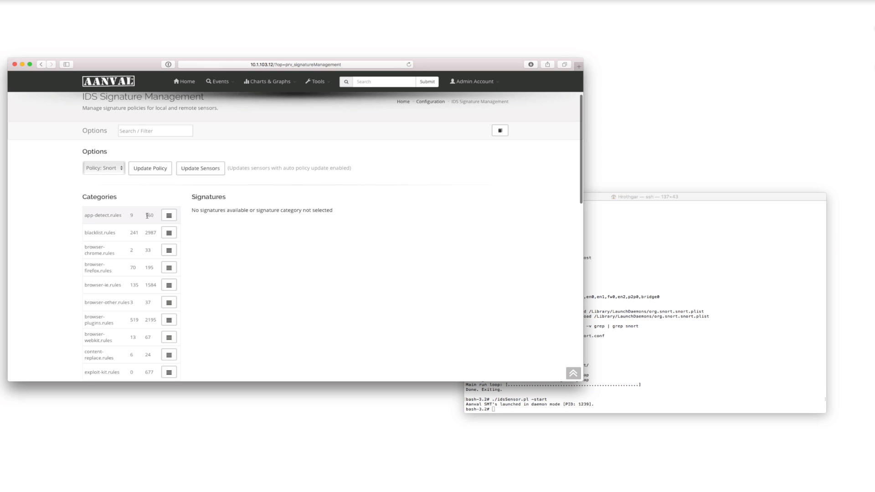
# Load the signatures of the app-detect.rules category and look through them.
pyautogui.click(169, 219)
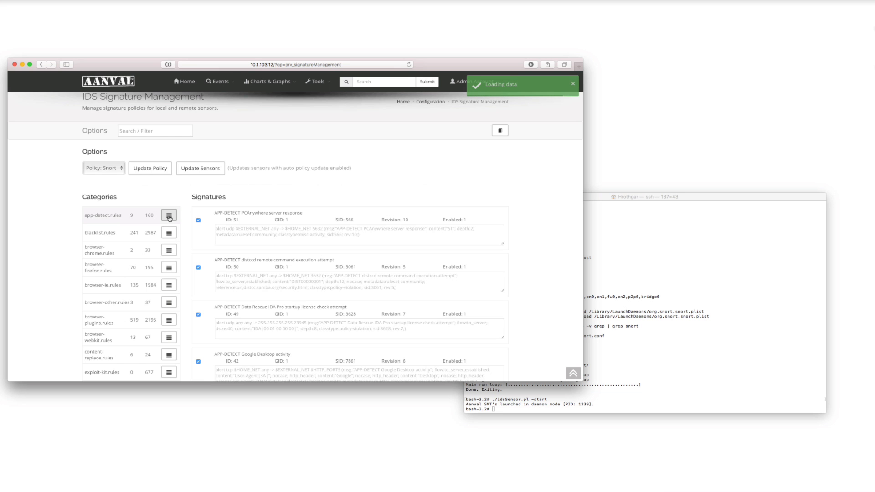
pyautogui.scroll(-15, 223, 237)
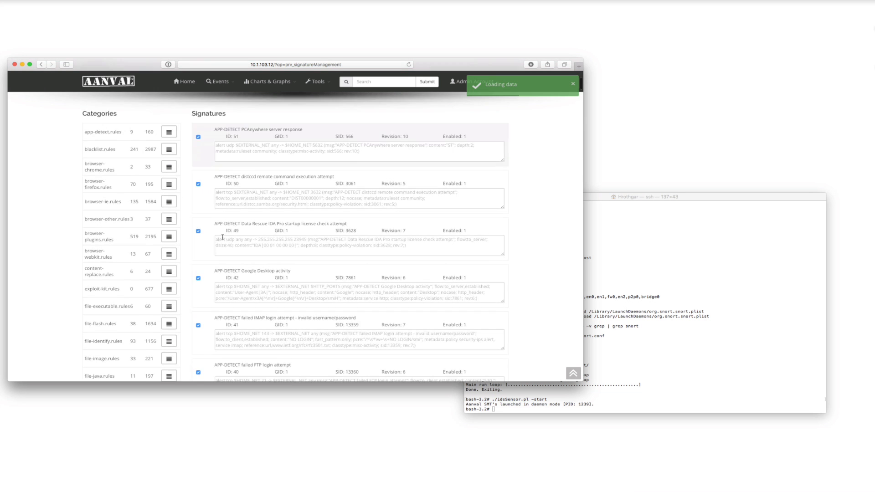
pyautogui.scroll(15, 223, 238)
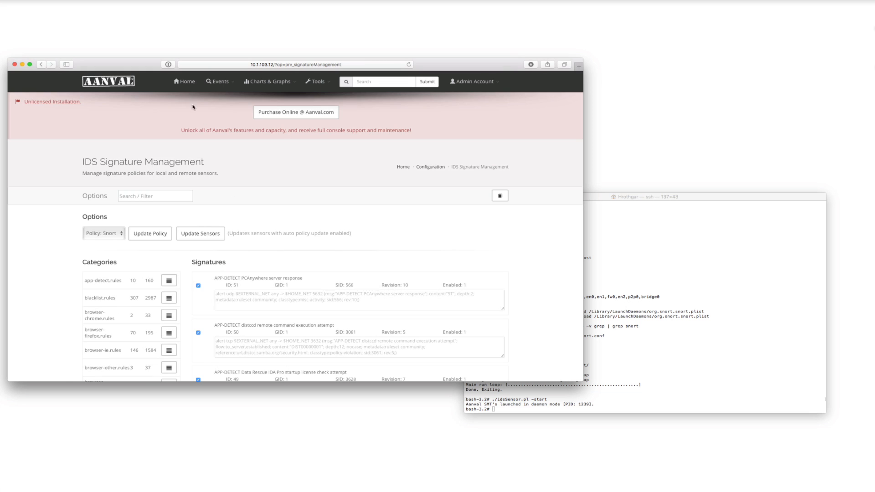
# Go to the console's home dashboard and select the Snort sensor as a sensor to view.
pyautogui.click(186, 82)
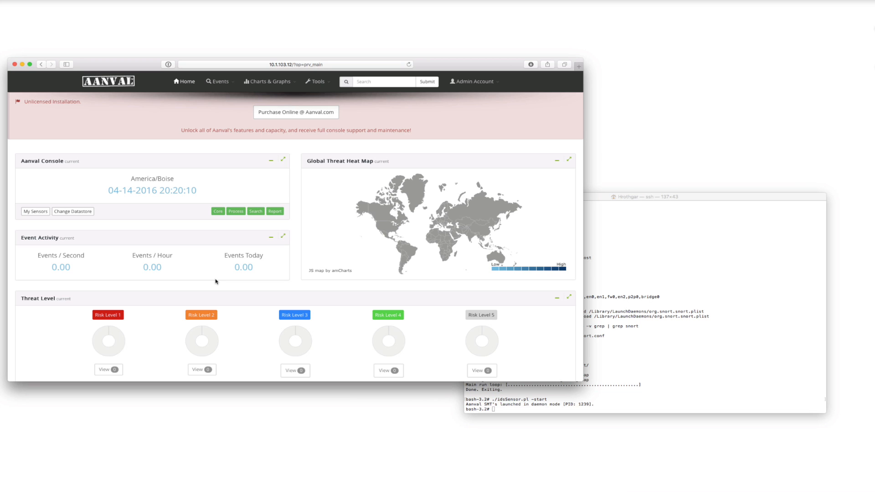
pyautogui.click(36, 213)
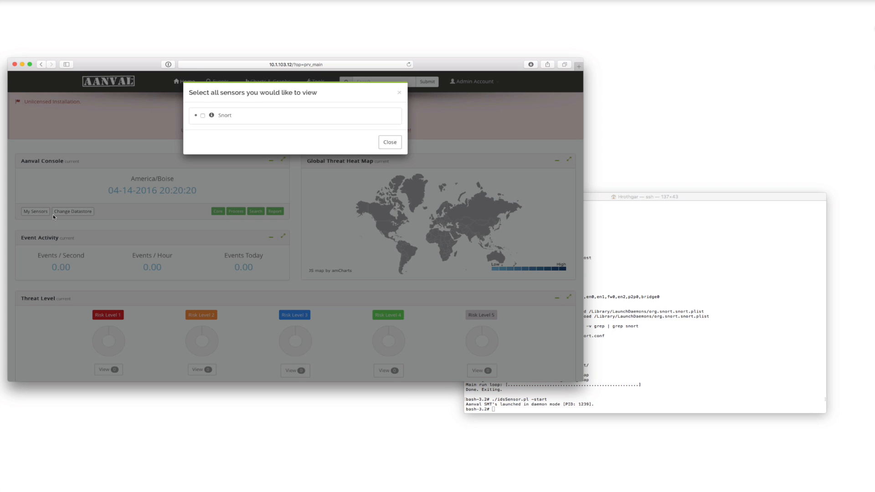
pyautogui.click(203, 116)
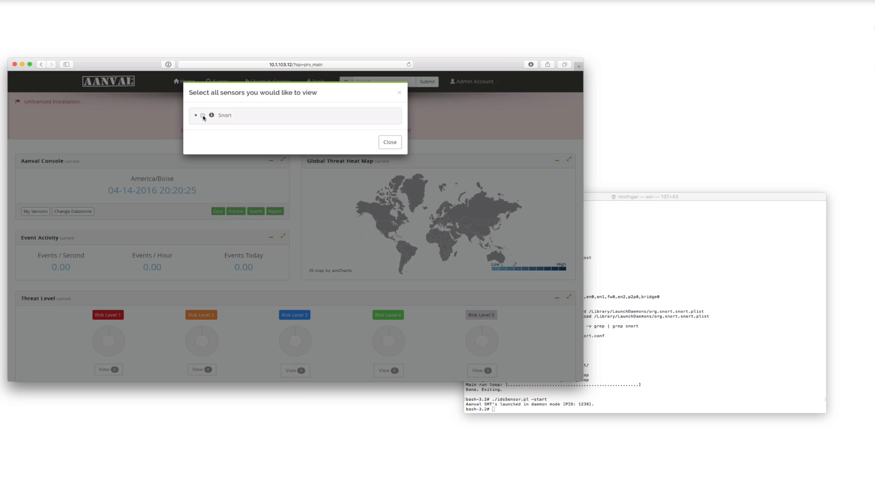
pyautogui.click(390, 143)
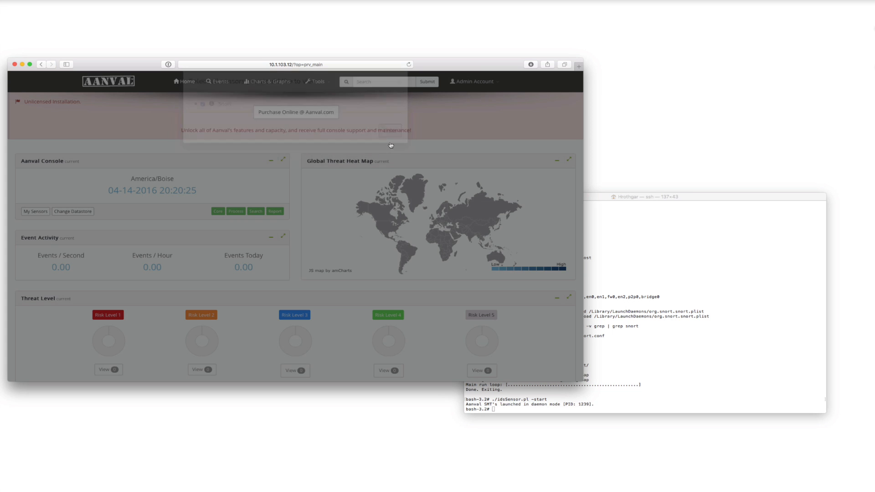